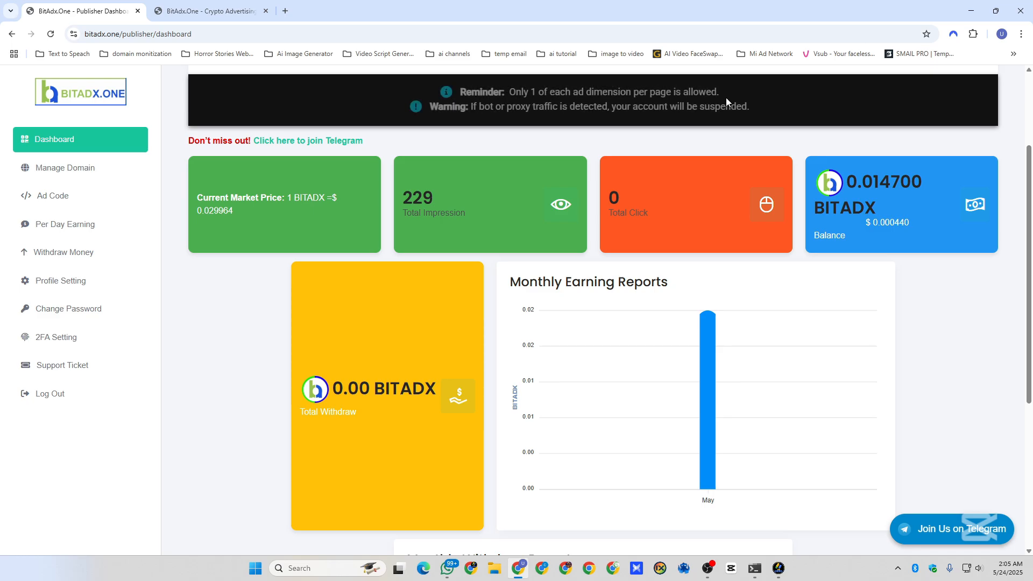
Step: Review the publisher dashboard's market price, total impressions, clicks and BITADX balance
{"action": "scroll", "coordinate": [189, 179], "scroll_direction": "up", "scroll_amount": 1}
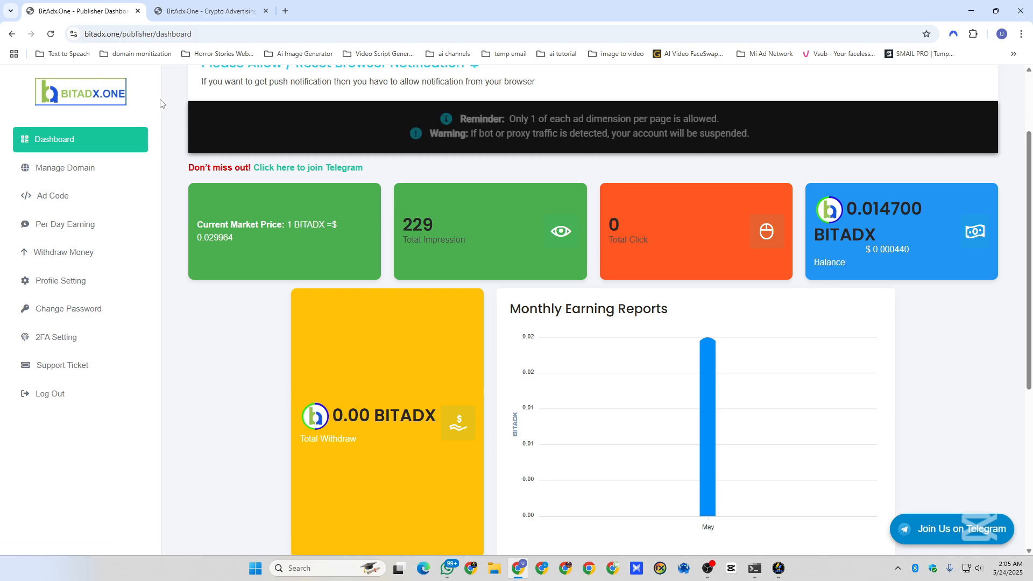
{"action": "scroll", "coordinate": [177, 210], "scroll_direction": "down", "scroll_amount": 1}
{"action": "scroll", "coordinate": [177, 210], "scroll_direction": "up", "scroll_amount": 2}
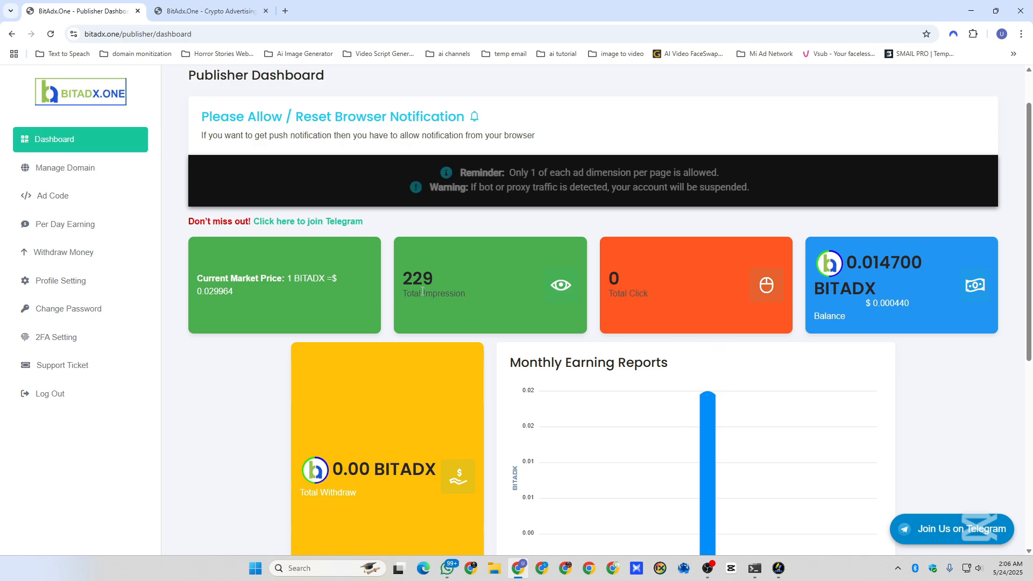
{"action": "scroll", "coordinate": [412, 294], "scroll_direction": "down", "scroll_amount": 2}
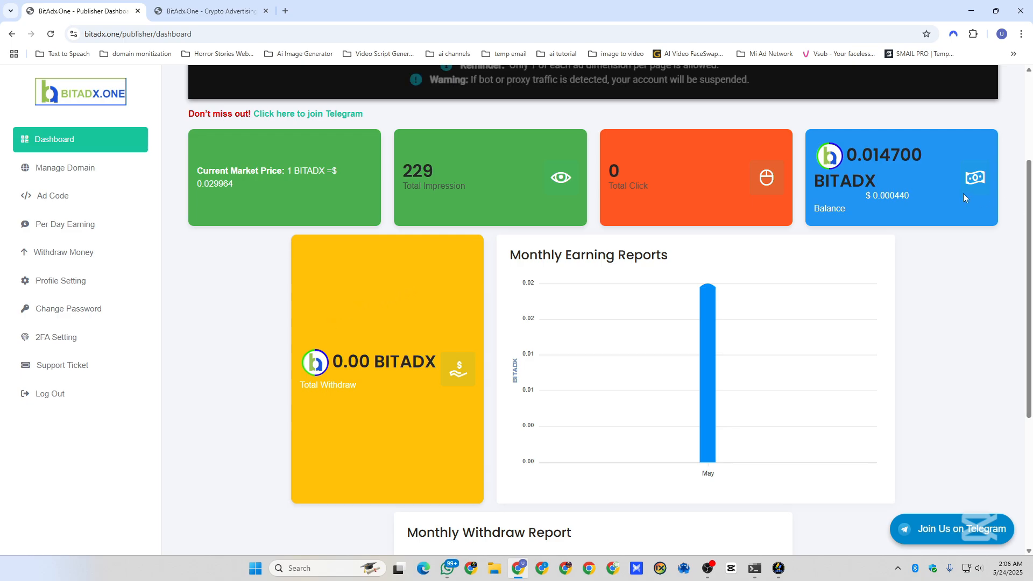
{"action": "left_click_drag", "start_coordinate": [849, 155], "coordinate": [924, 156]}
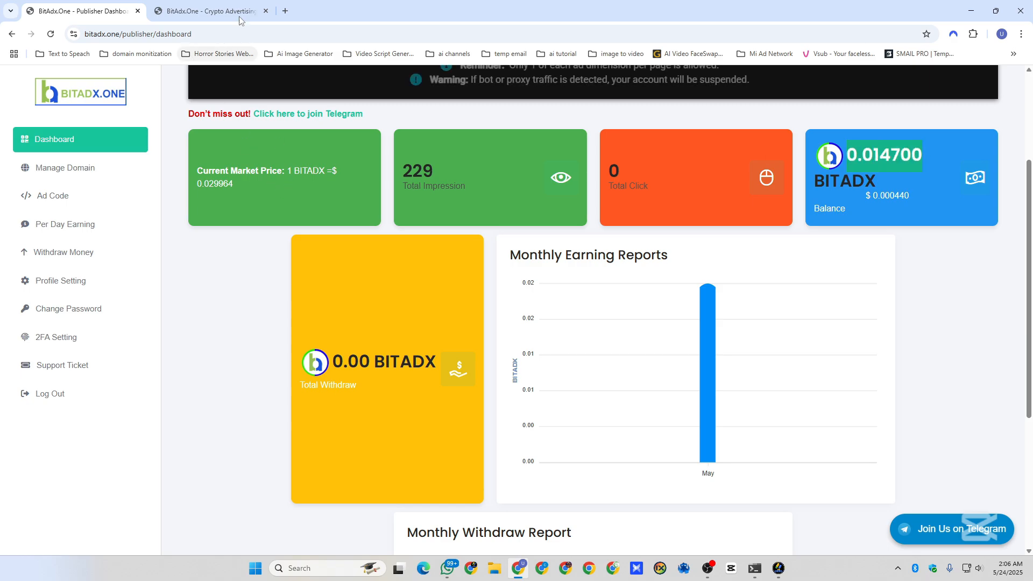
Step: Examine the BitAdx.One home page's tagline, minimum payout note and BITADX token price figures
{"action": "left_click", "coordinate": [209, 11]}
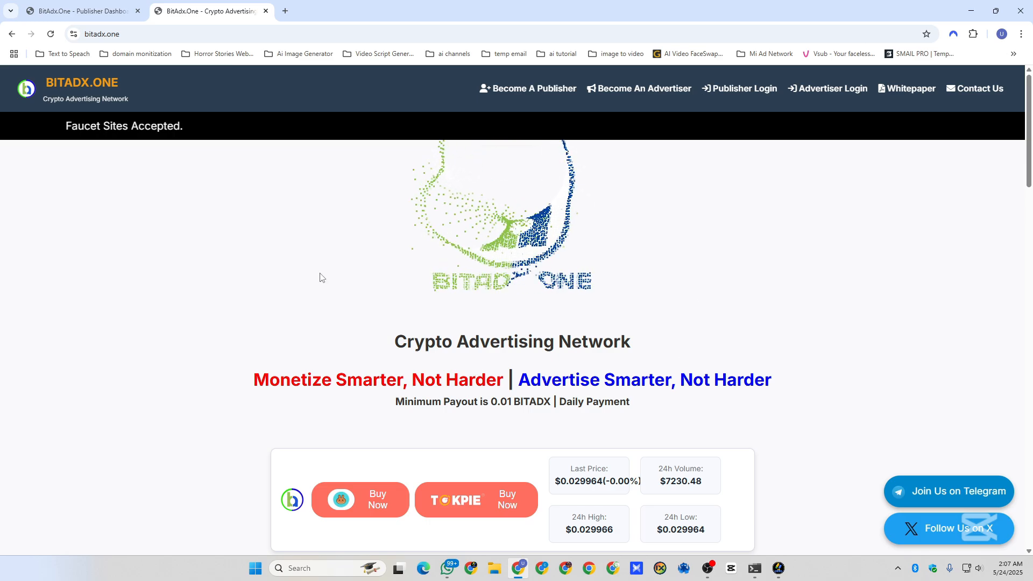
{"action": "scroll", "coordinate": [338, 334], "scroll_direction": "down", "scroll_amount": 3}
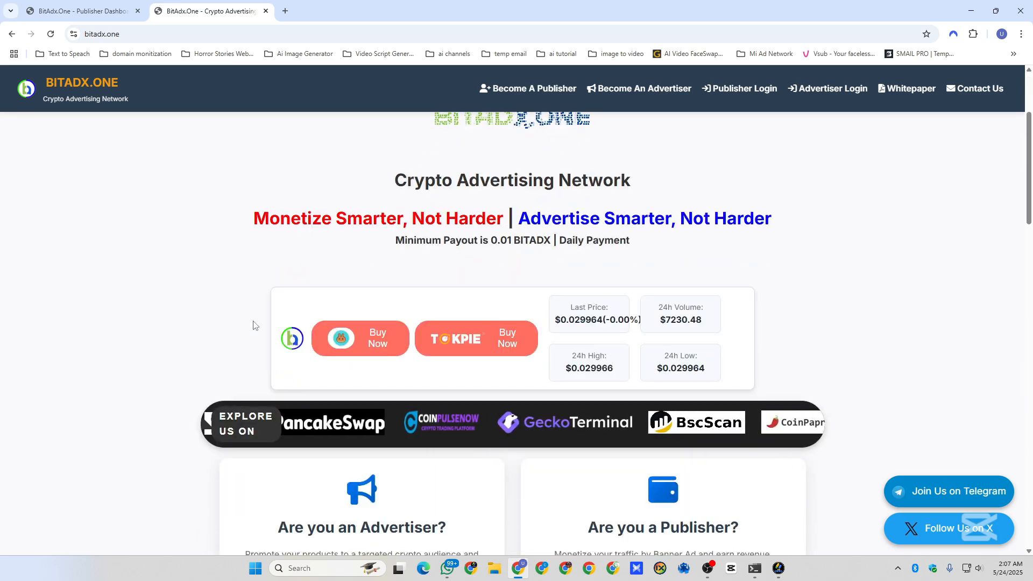
{"action": "scroll", "coordinate": [254, 324], "scroll_direction": "up", "scroll_amount": 3}
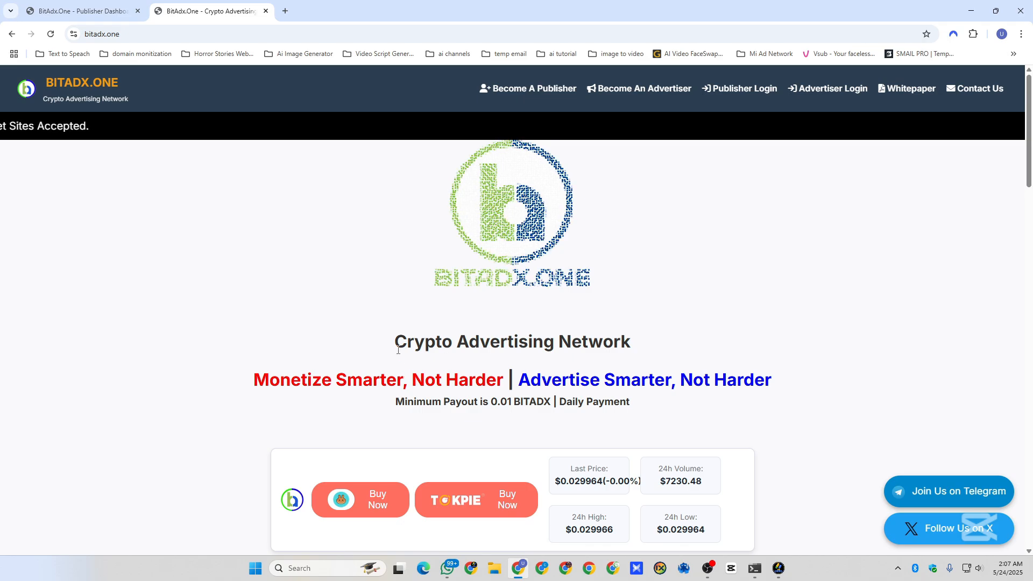
{"action": "left_click_drag", "start_coordinate": [396, 342], "coordinate": [666, 406]}
{"action": "left_click", "coordinate": [583, 472]}
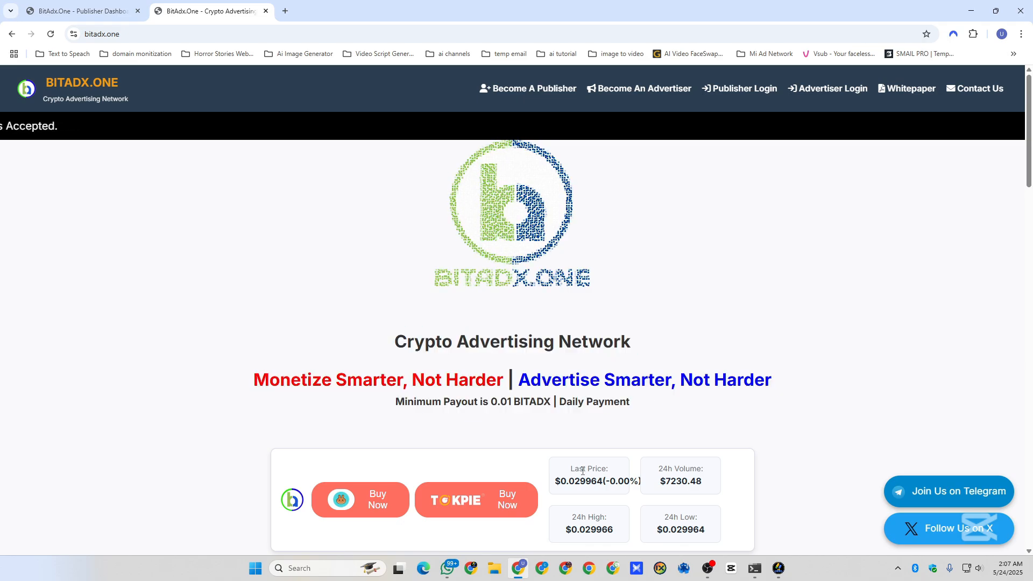
{"action": "left_click_drag", "start_coordinate": [558, 480], "coordinate": [603, 481]}
{"action": "left_click", "coordinate": [709, 486]}
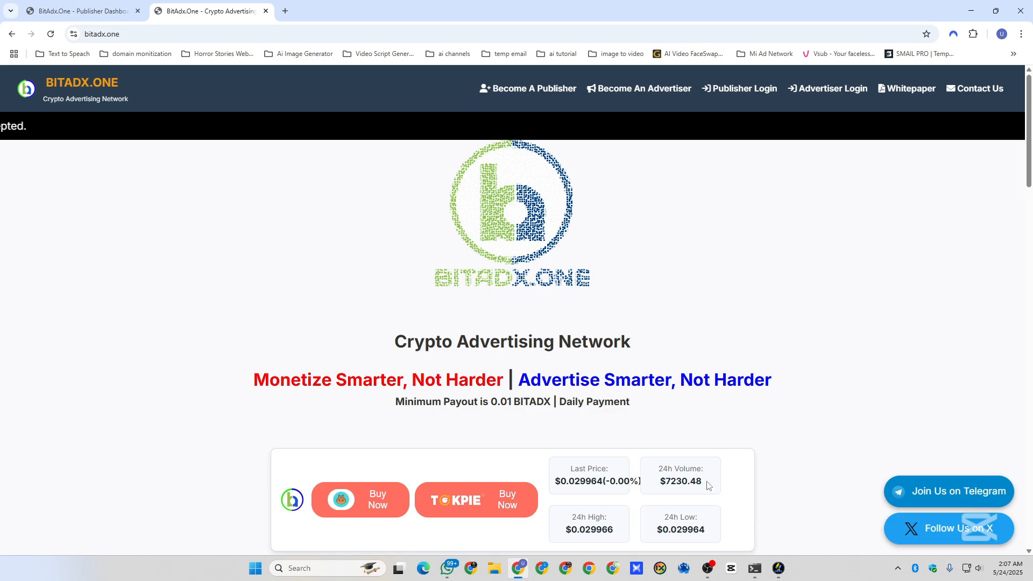
{"action": "left_click", "coordinate": [668, 501]}
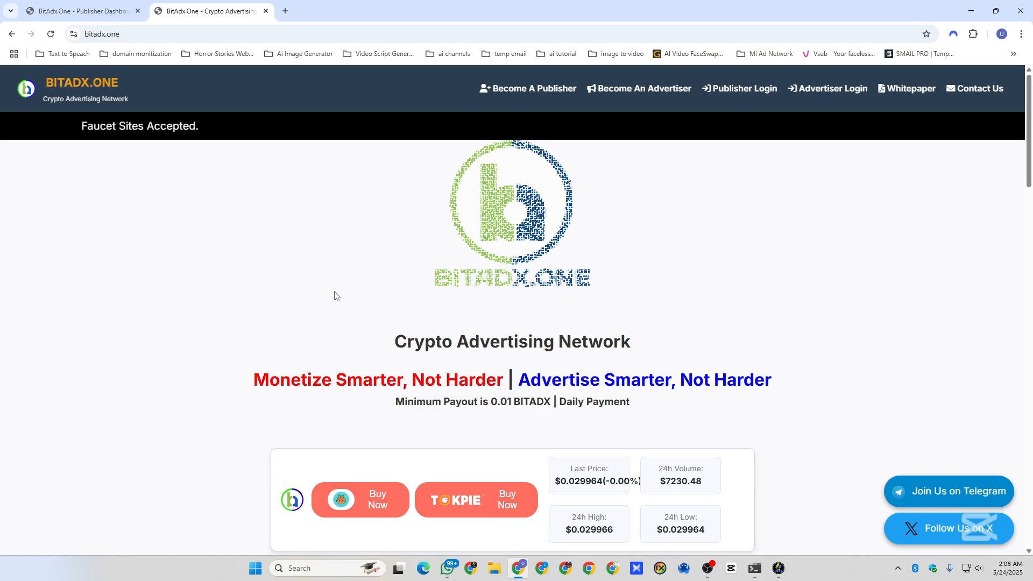
Step: Look through the home page's advertiser and publisher offers, the Why Choose Us benefits and the network statistics
{"action": "scroll", "coordinate": [341, 295], "scroll_direction": "down", "scroll_amount": 3}
{"action": "scroll", "coordinate": [353, 298], "scroll_direction": "up", "scroll_amount": 3}
{"action": "scroll", "coordinate": [355, 298], "scroll_direction": "down", "scroll_amount": 4}
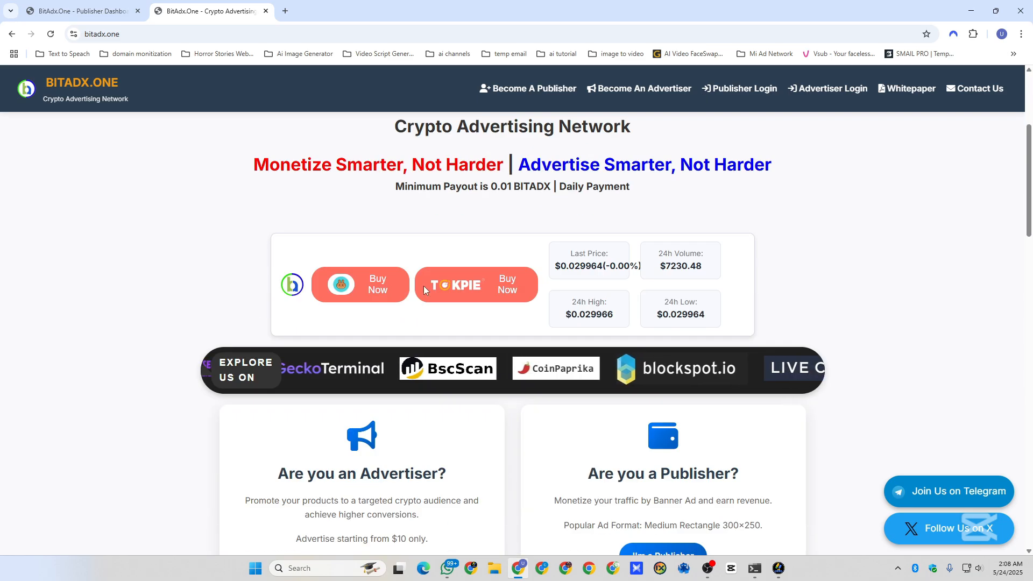
{"action": "scroll", "coordinate": [381, 191], "scroll_direction": "down", "scroll_amount": 2}
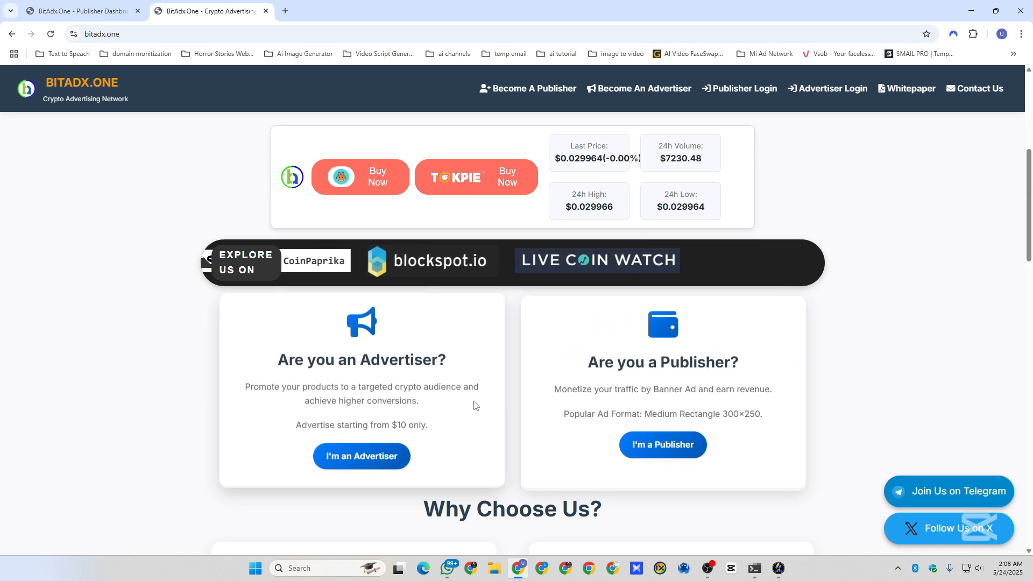
{"action": "scroll", "coordinate": [401, 322], "scroll_direction": "down", "scroll_amount": 4}
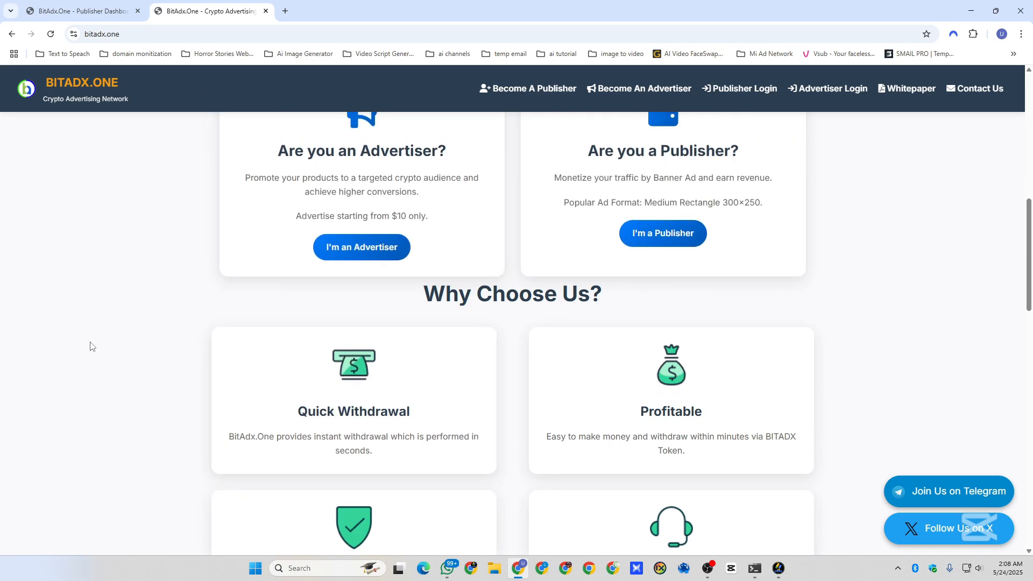
{"action": "scroll", "coordinate": [104, 357], "scroll_direction": "down", "scroll_amount": 4}
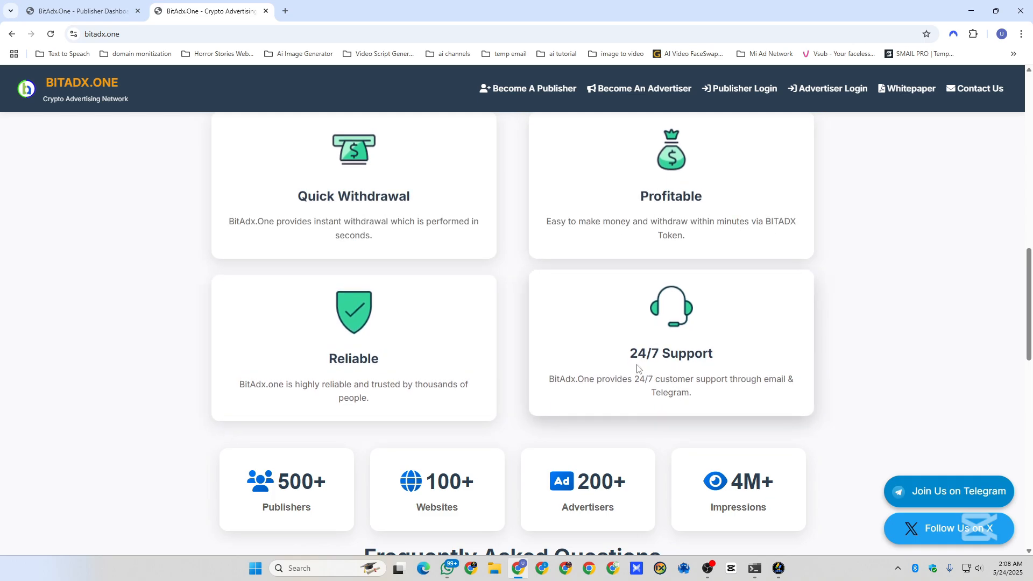
{"action": "left_click", "coordinate": [656, 352]}
{"action": "scroll", "coordinate": [491, 406], "scroll_direction": "down", "scroll_amount": 3}
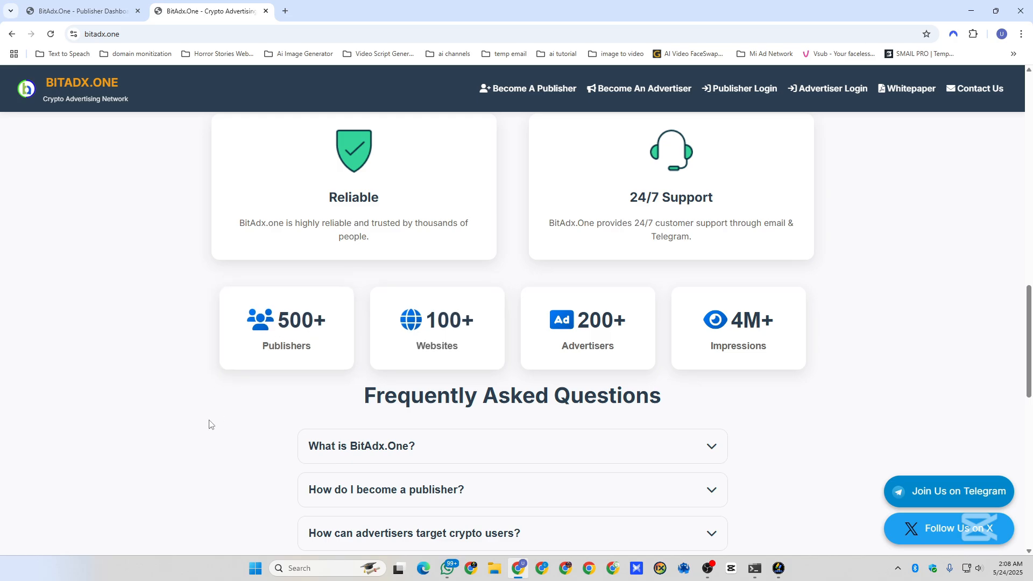
Step: Expand the Minimum Withdrawl question in the Frequently Asked Questions and read its payout answer
{"action": "scroll", "coordinate": [210, 425], "scroll_direction": "down", "scroll_amount": 7}
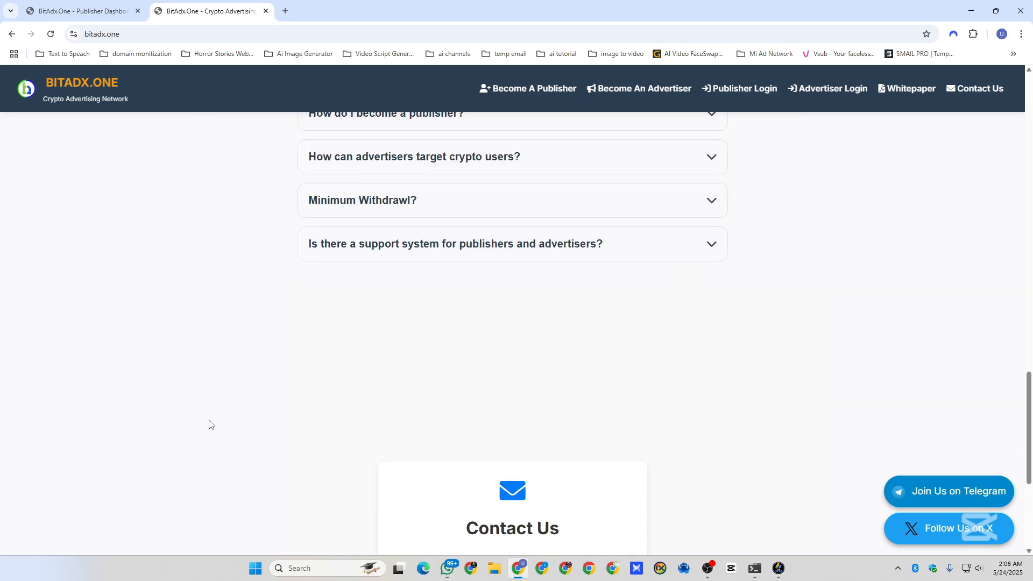
{"action": "scroll", "coordinate": [209, 425], "scroll_direction": "up", "scroll_amount": 3}
{"action": "left_click", "coordinate": [414, 368]}
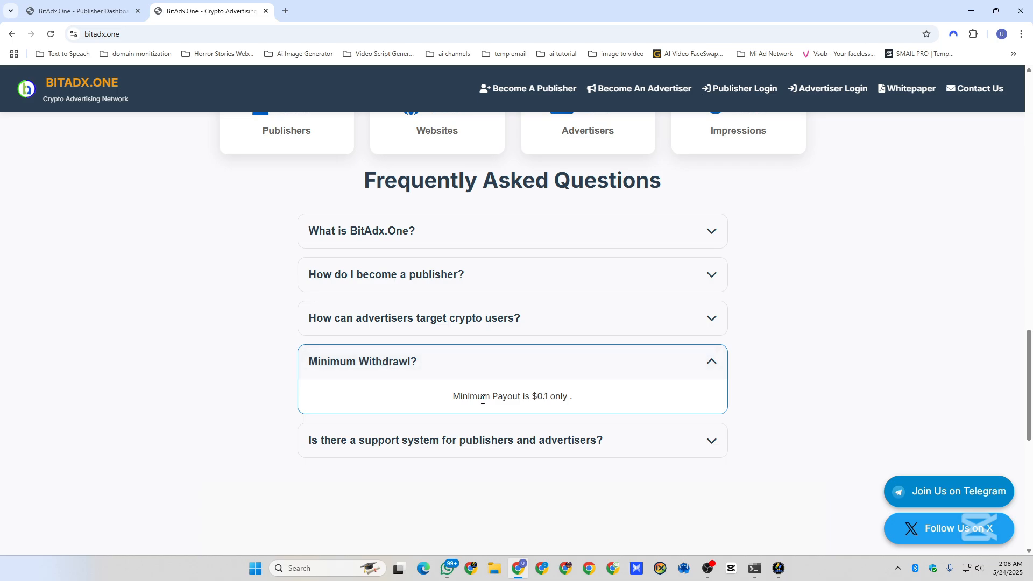
{"action": "left_click_drag", "start_coordinate": [453, 401], "coordinate": [572, 398]}
{"action": "left_click", "coordinate": [575, 403]}
Step: Close the extra browser tab and open the publisher registration form by way of the publisher login page
{"action": "key", "text": "ctrl+w"}
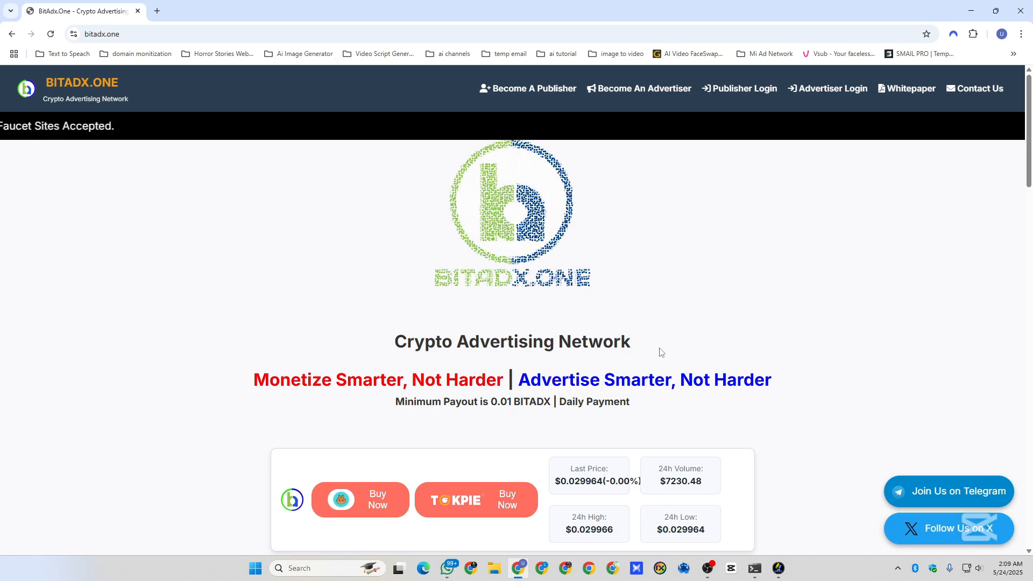
{"action": "left_click", "coordinate": [731, 96]}
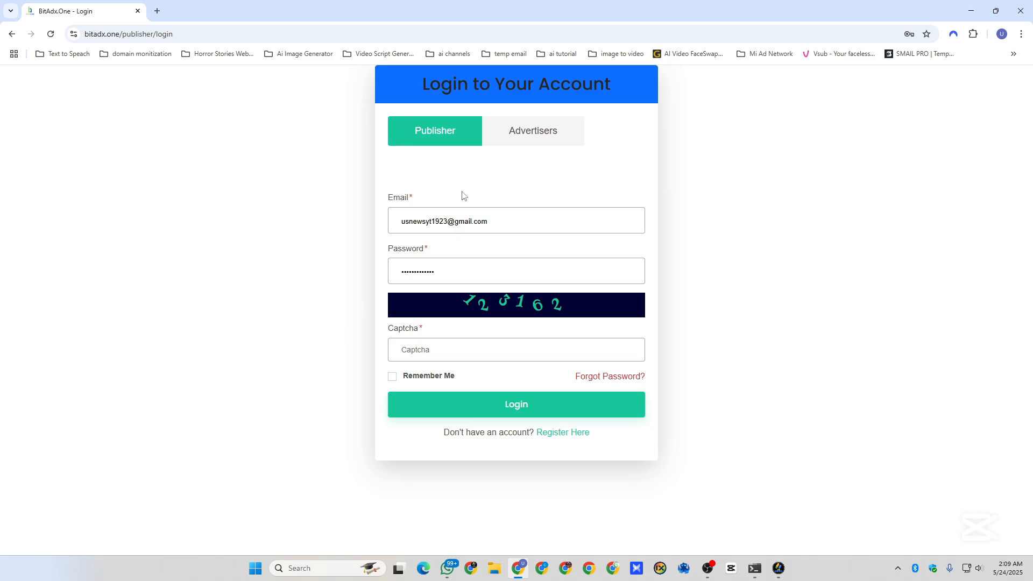
{"action": "left_click", "coordinate": [566, 436]}
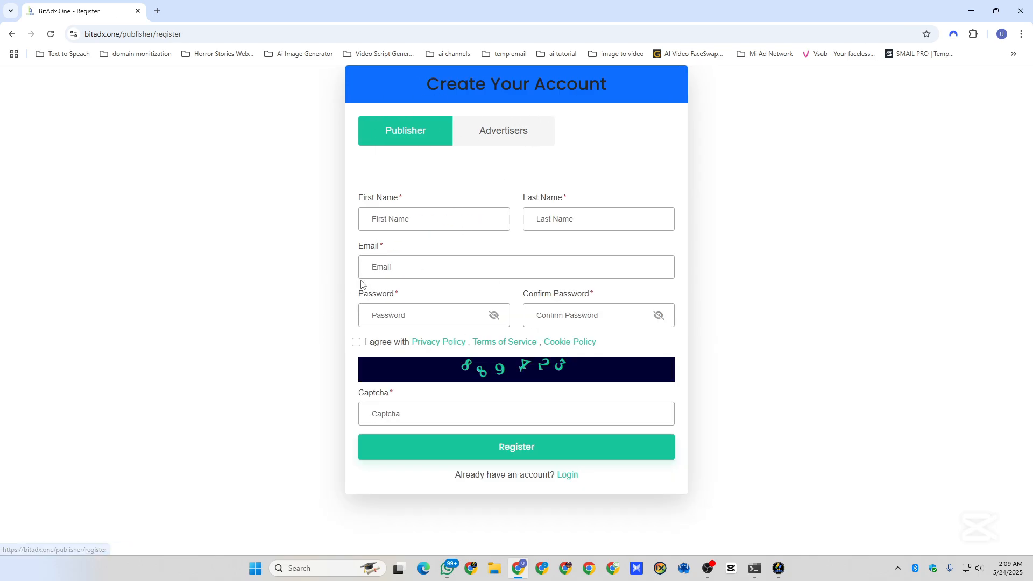
{"action": "left_click", "coordinate": [382, 218]}
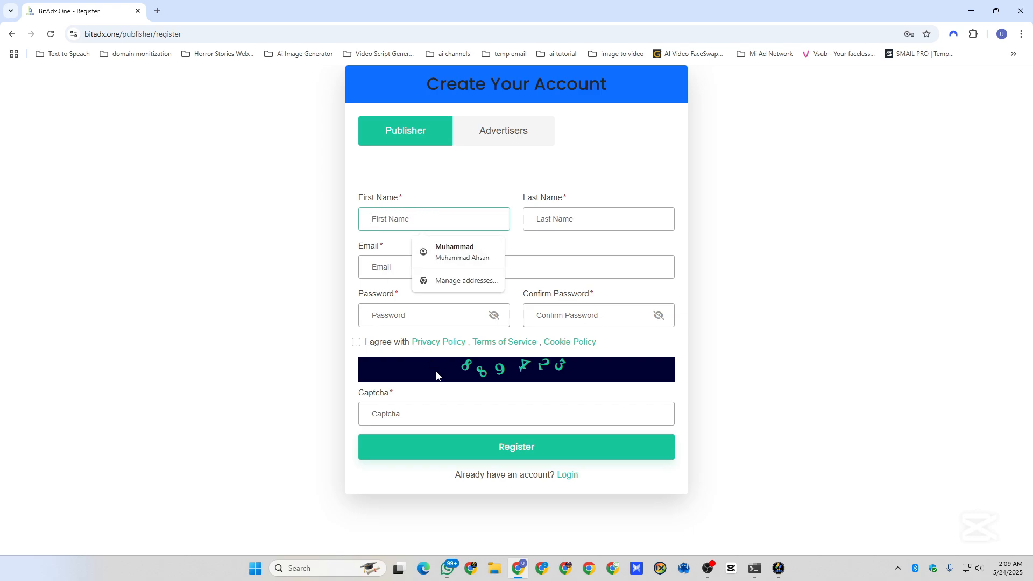
Step: Return to the publisher login form, enter the captcha code, enable Remember Me and log in with the saved credentials
{"action": "left_click", "coordinate": [568, 477]}
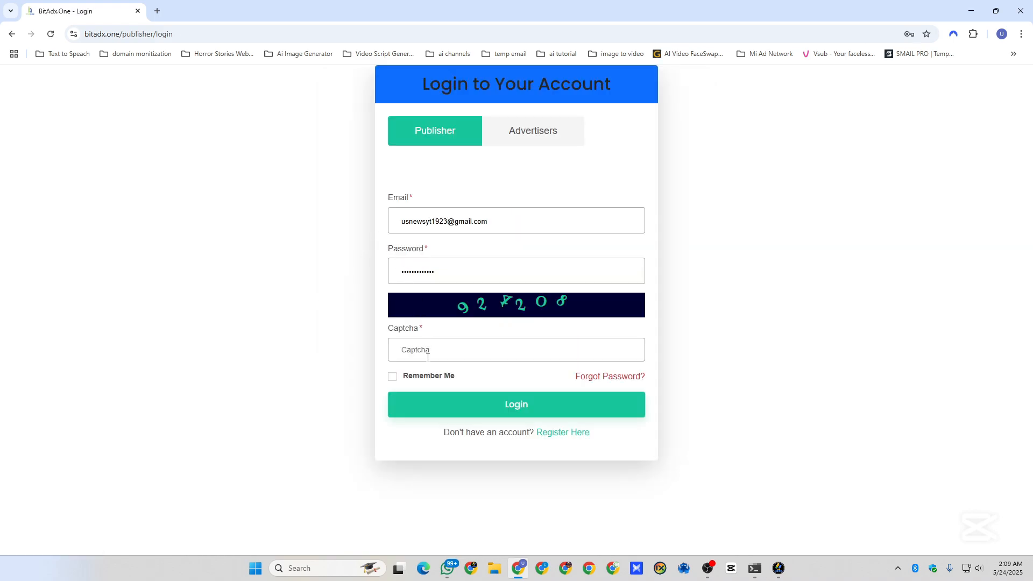
{"action": "left_click", "coordinate": [428, 357]}
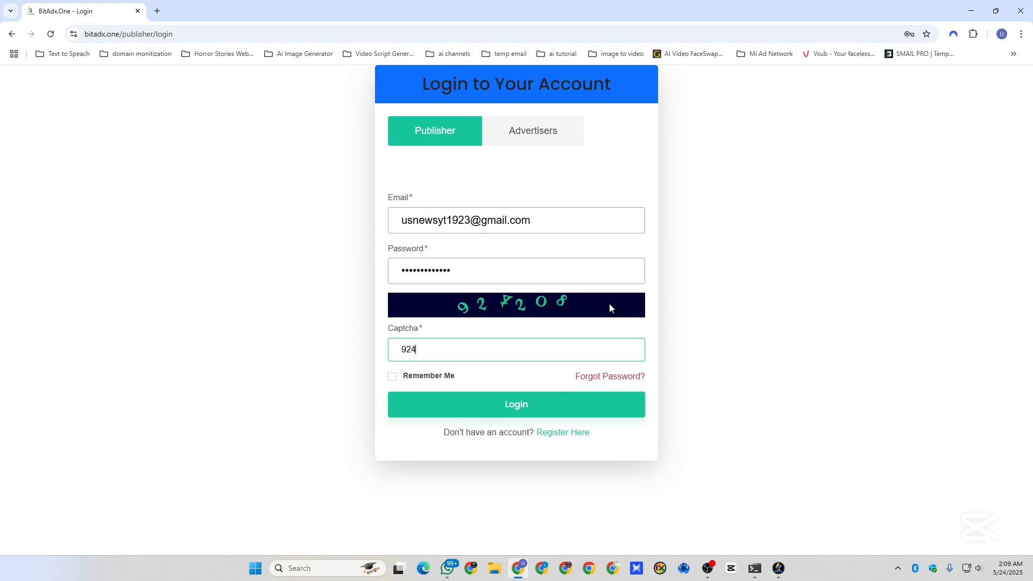
{"action": "left_click", "coordinate": [411, 382]}
{"action": "left_click", "coordinate": [454, 405]}
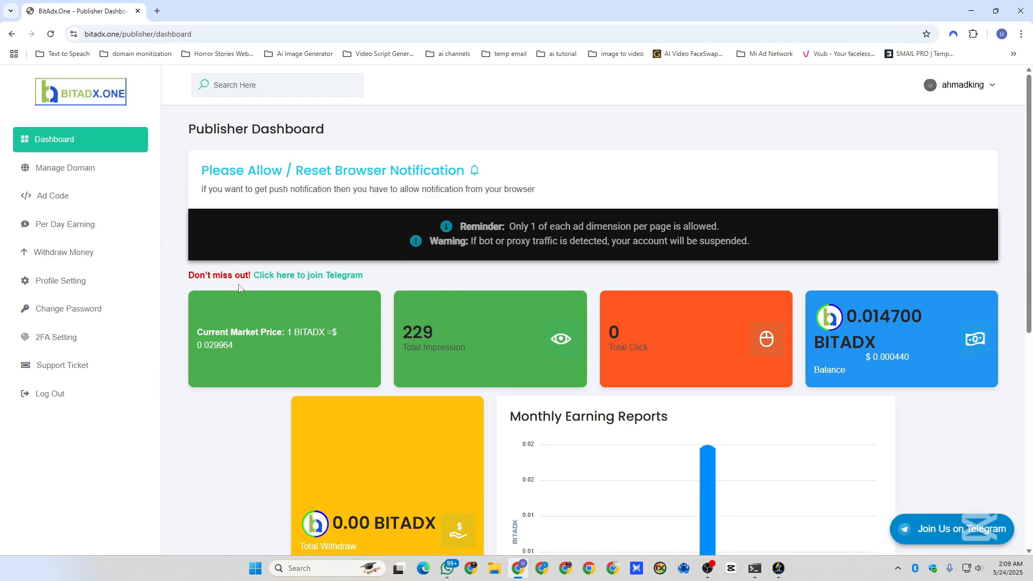
{"action": "scroll", "coordinate": [315, 206], "scroll_direction": "down", "scroll_amount": 3}
{"action": "scroll", "coordinate": [314, 209], "scroll_direction": "up", "scroll_amount": 3}
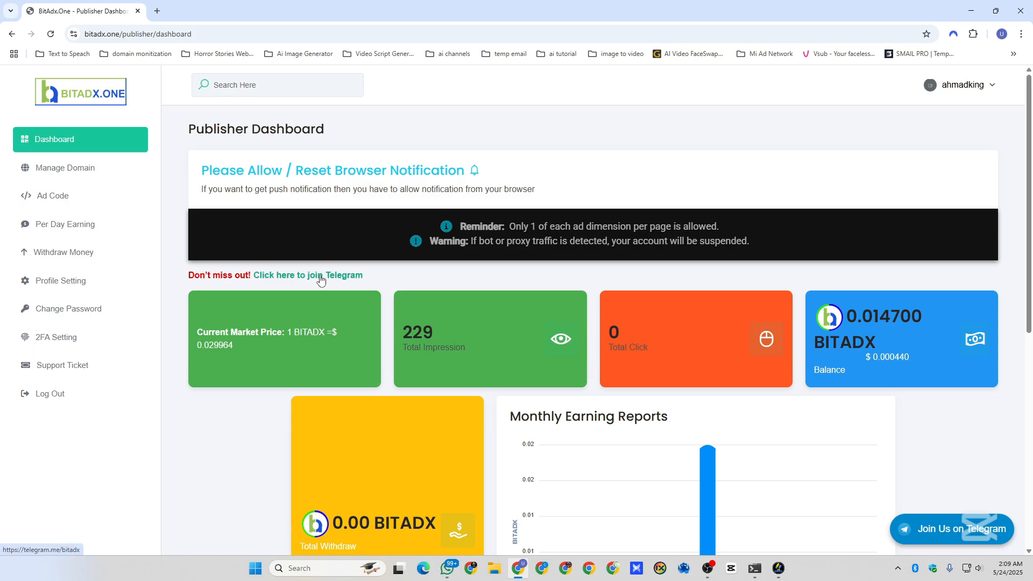
{"action": "left_click", "coordinate": [80, 167]}
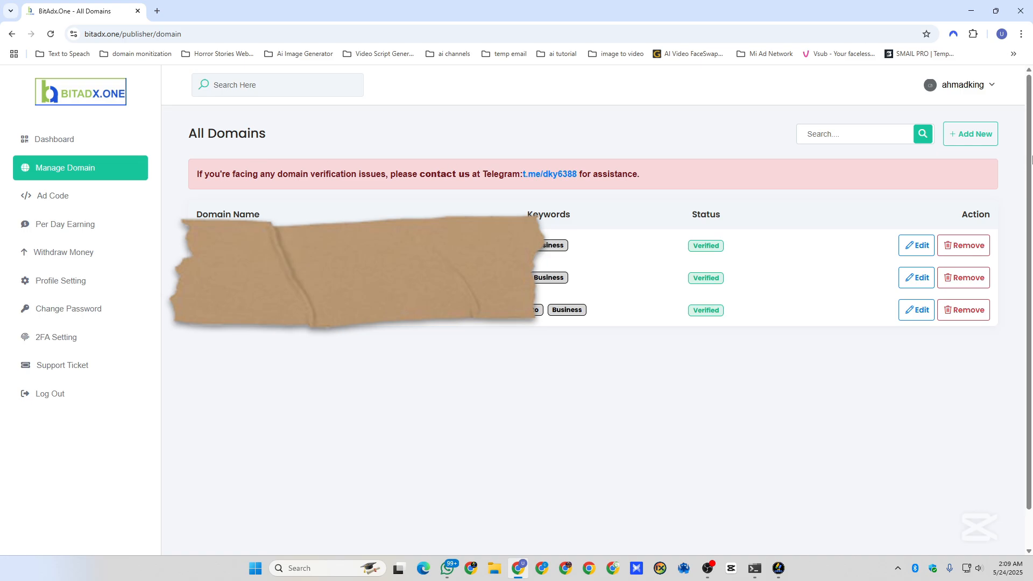
{"action": "left_click", "coordinate": [971, 133]}
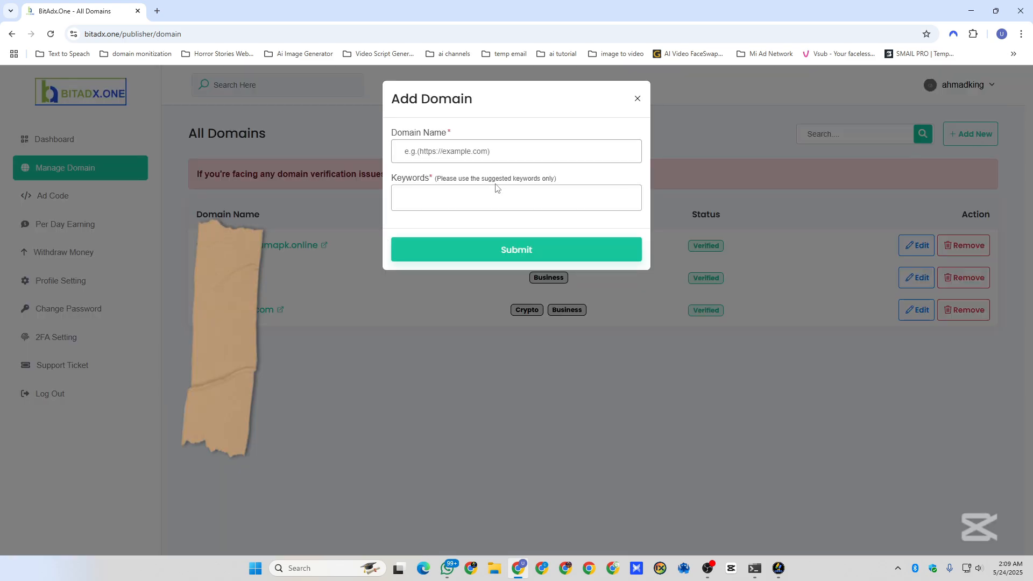
{"action": "left_click", "coordinate": [451, 152]}
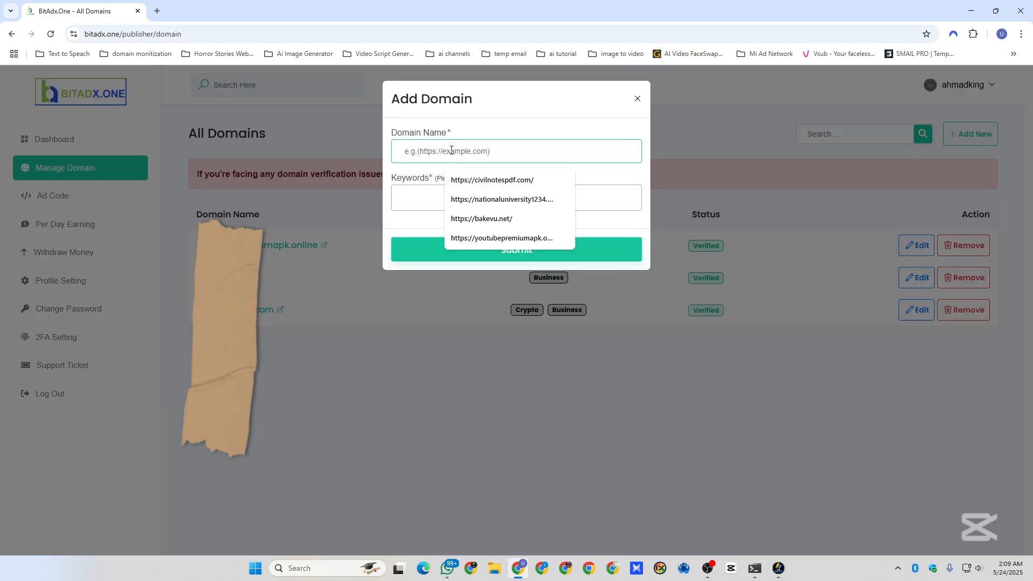
{"action": "left_click", "coordinate": [487, 218]}
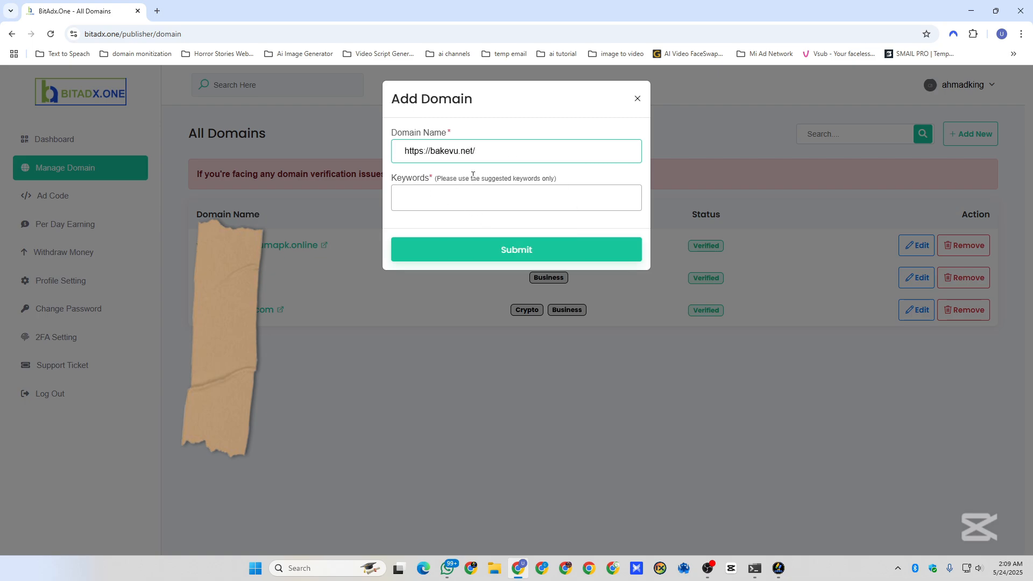
Step: Assign the Crypto keyword to the new domain and submit it
{"action": "left_click", "coordinate": [463, 200]}
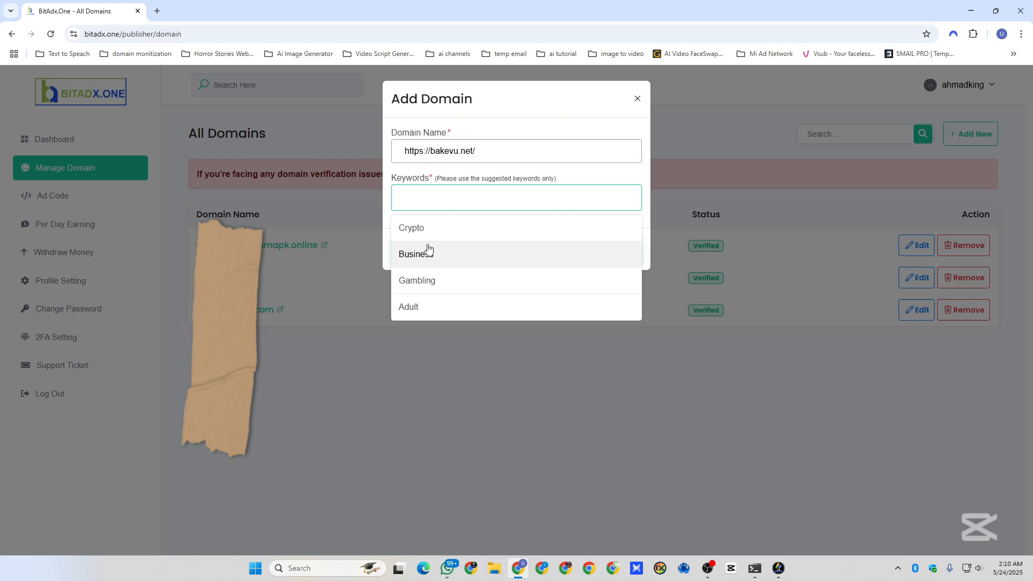
{"action": "left_click", "coordinate": [428, 229]}
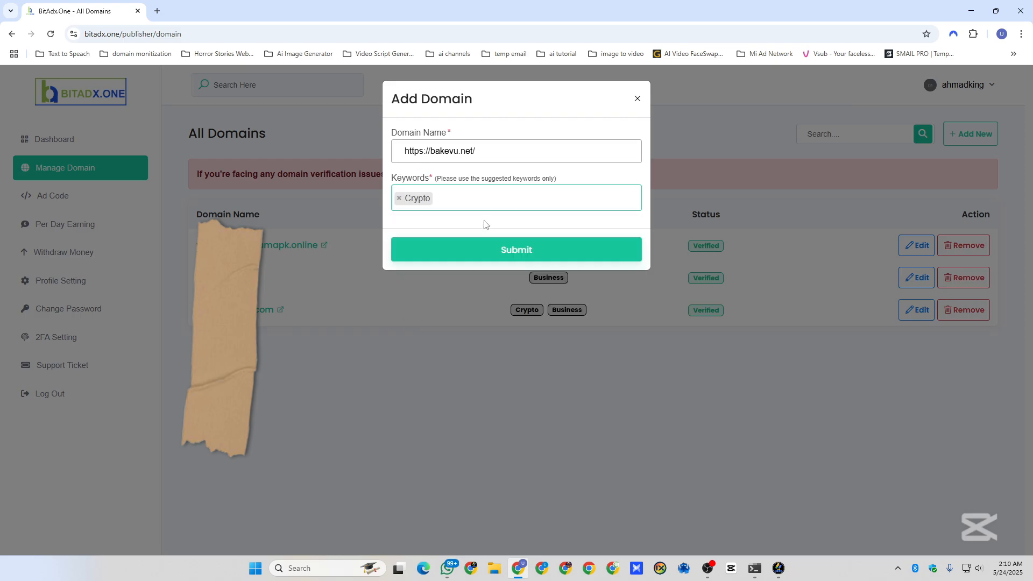
{"action": "left_click", "coordinate": [503, 258]}
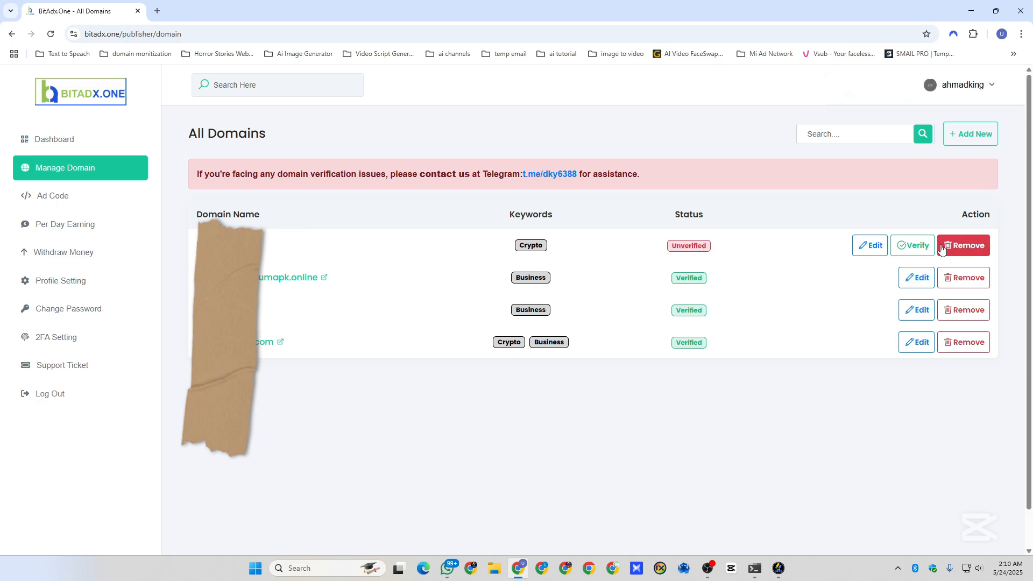
Step: Open the verification page for the unverified bakevu.net domain and copy its verification meta tag
{"action": "left_click", "coordinate": [919, 250]}
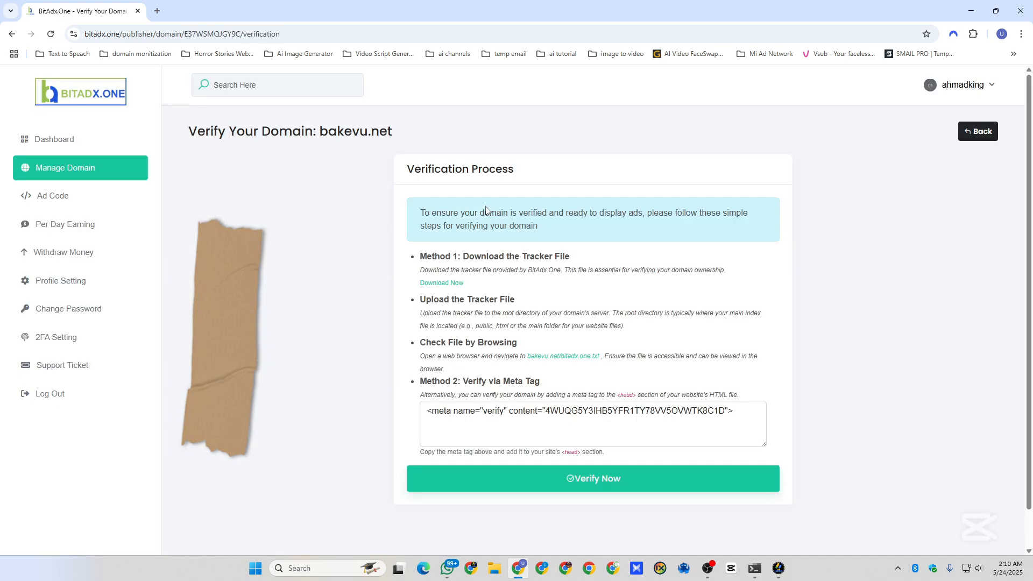
{"action": "scroll", "coordinate": [439, 340], "scroll_direction": "down", "scroll_amount": 1}
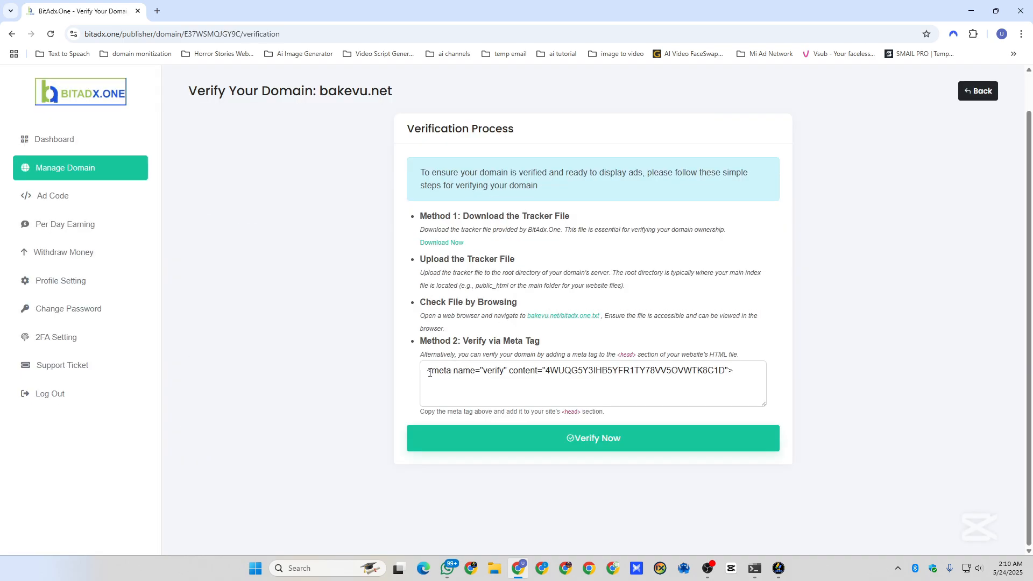
{"action": "left_click_drag", "start_coordinate": [429, 373], "coordinate": [749, 373]}
{"action": "key", "text": "ctrl+c"}
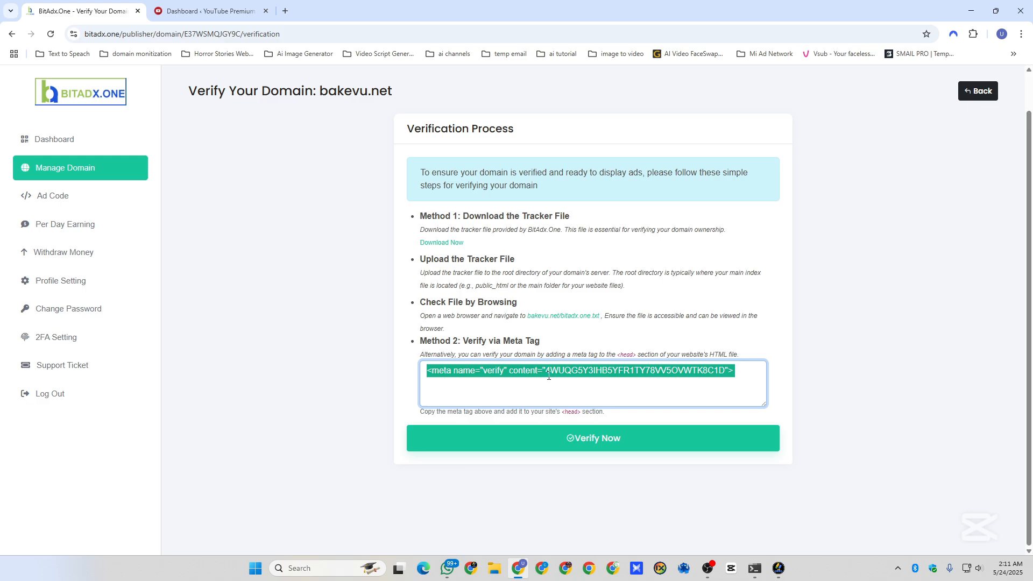
Step: Switch to the WordPress dashboard and search for plugins to add with the keyword "header"
{"action": "left_click", "coordinate": [184, 7]}
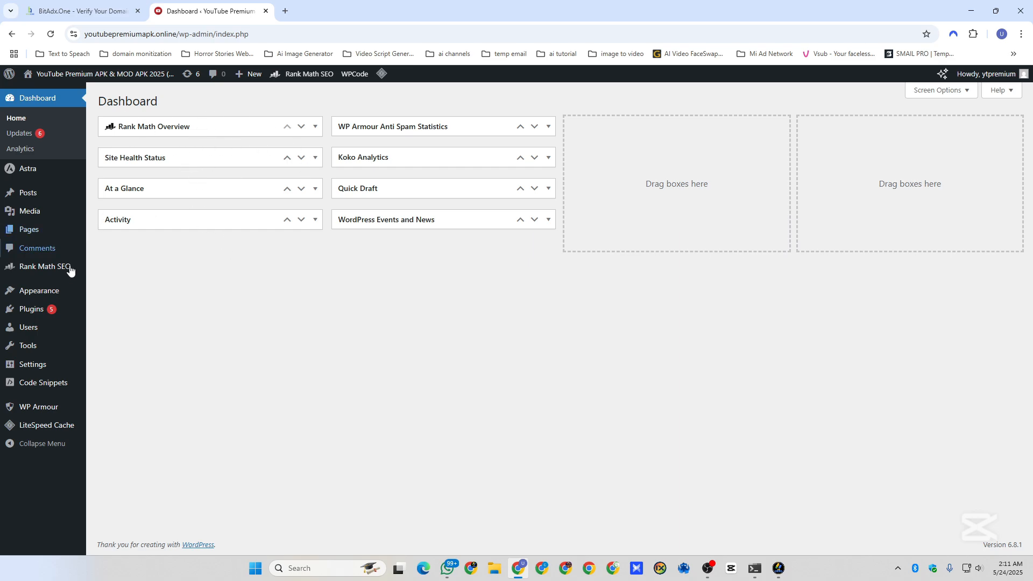
{"action": "left_click", "coordinate": [49, 317]}
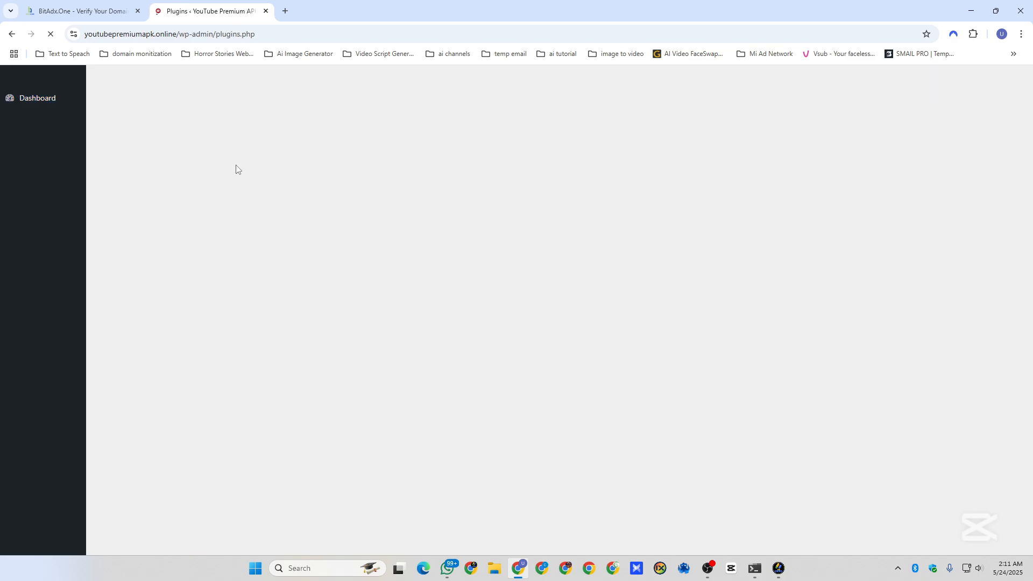
{"action": "left_click", "coordinate": [164, 102]}
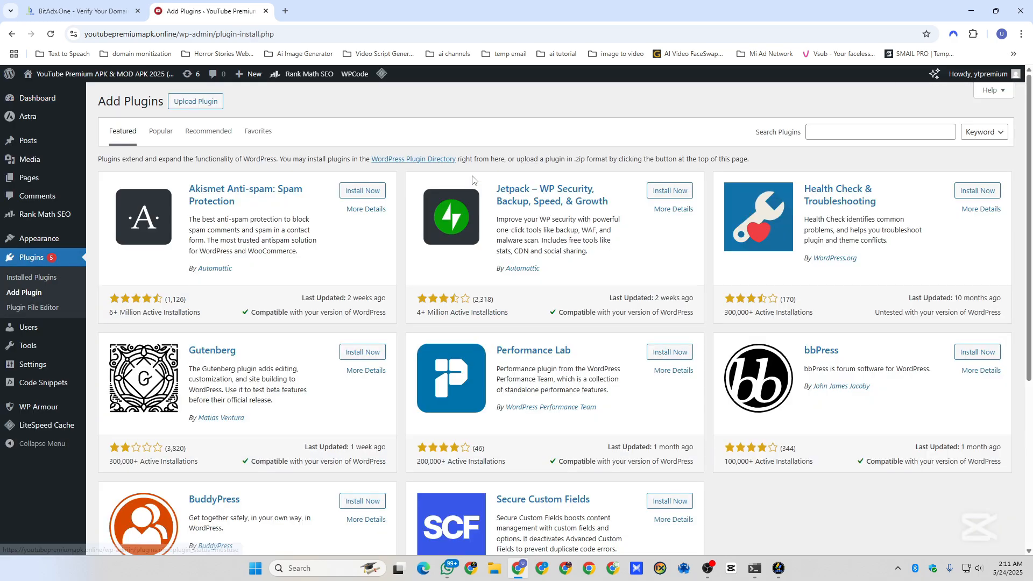
{"action": "left_click", "coordinate": [870, 132]}
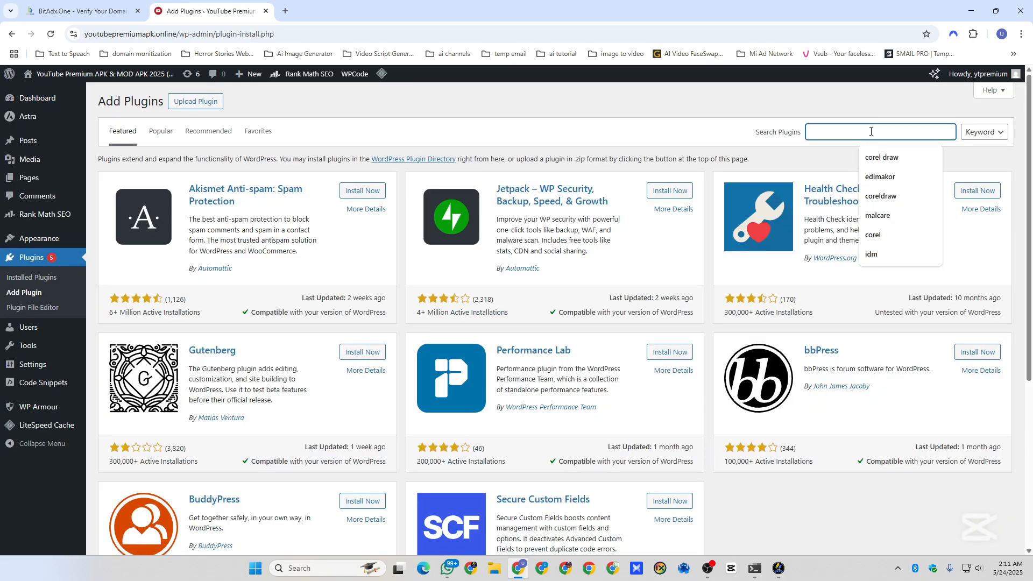
{"action": "type", "text": "header"}
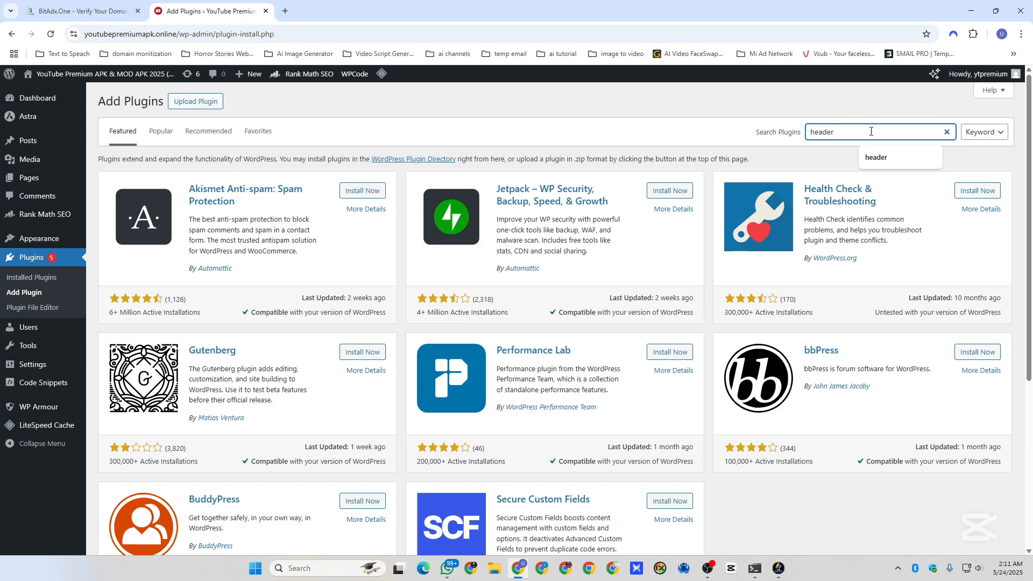
{"action": "key", "text": "Return"}
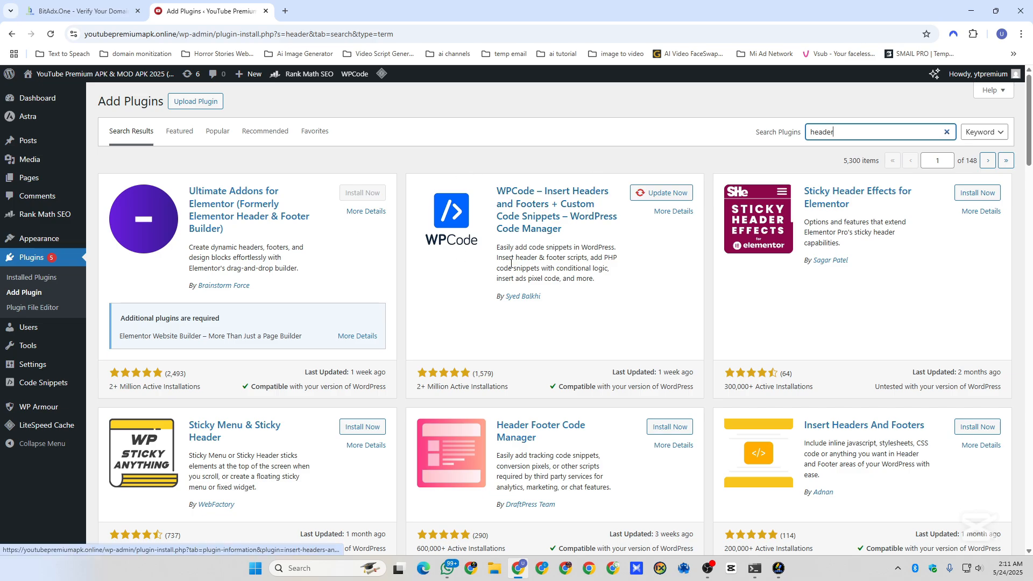
Step: Paste the copied verification meta tag on a new line at the end of the header scripts in the Code Snippets Header & Footer settings
{"action": "mouse_move", "coordinate": [30, 390]}
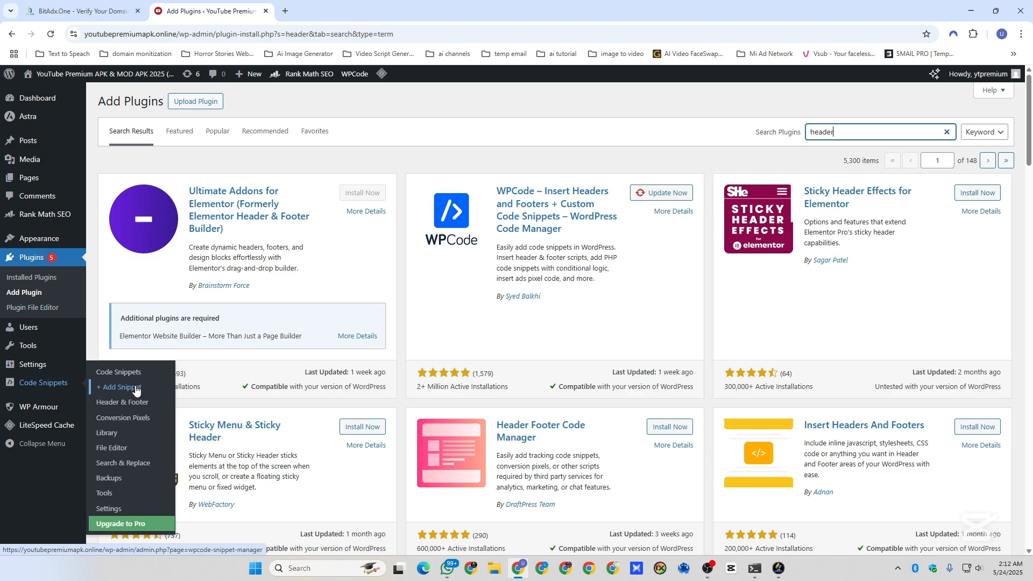
{"action": "left_click", "coordinate": [134, 405]}
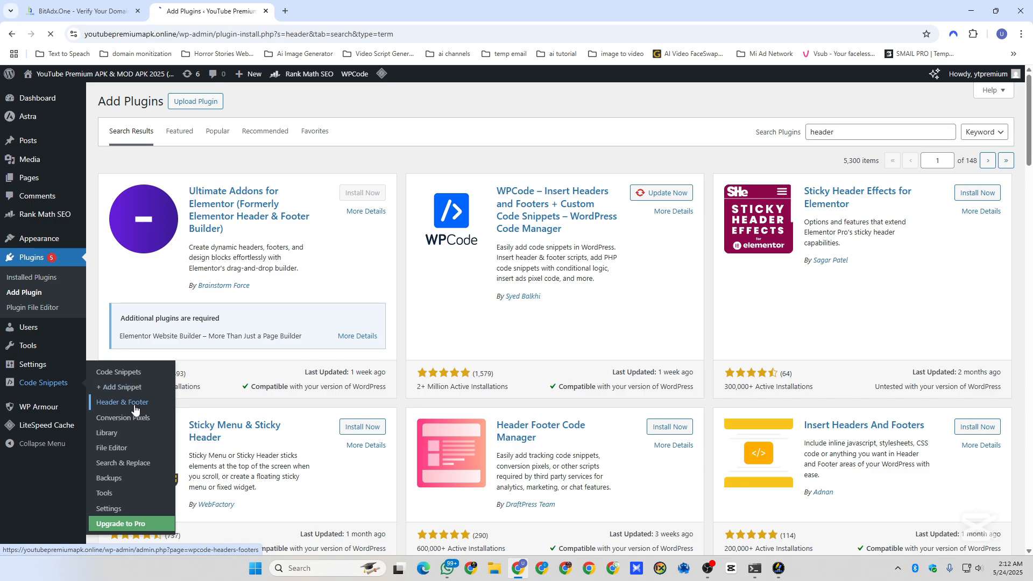
{"action": "scroll", "coordinate": [257, 333], "scroll_direction": "down", "scroll_amount": 5}
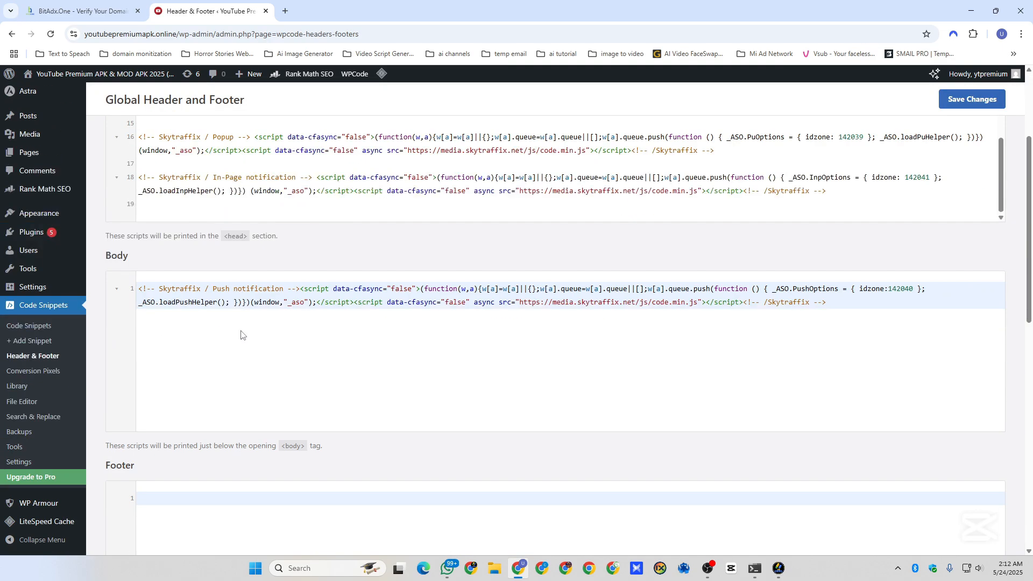
{"action": "left_click", "coordinate": [854, 196]}
{"action": "key", "text": "Down"}
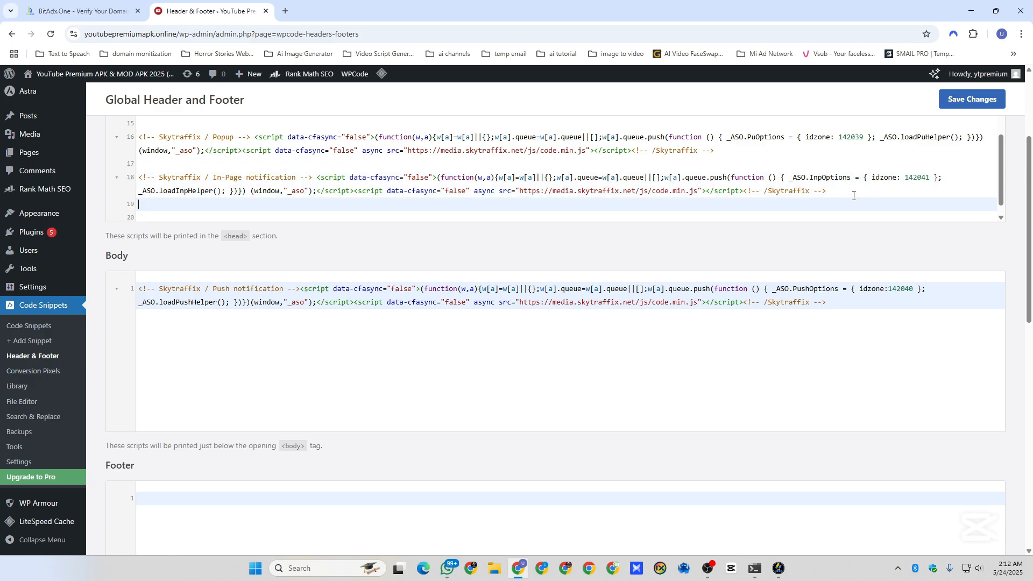
{"action": "key", "text": "Return"}
{"action": "right_click", "coordinate": [154, 214]}
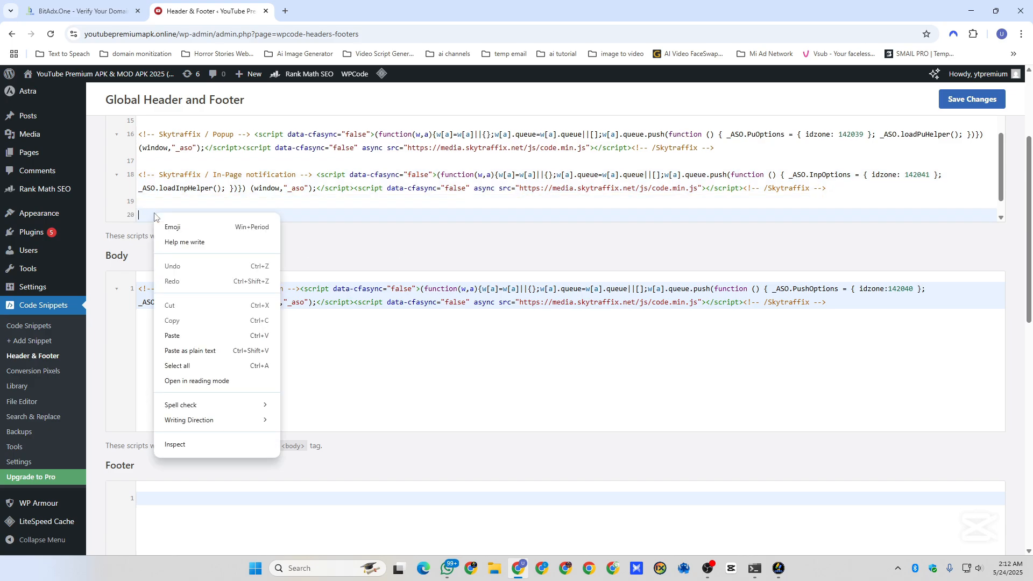
{"action": "left_click", "coordinate": [194, 334]}
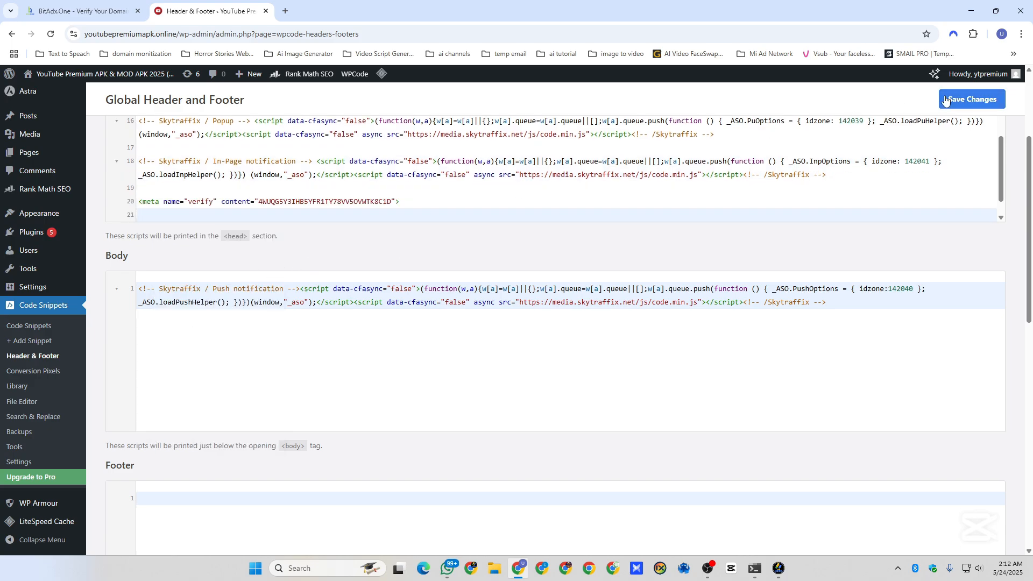
Step: Delete the pasted verification meta tag from the header scripts
{"action": "left_click_drag", "start_coordinate": [413, 203], "coordinate": [128, 209]}
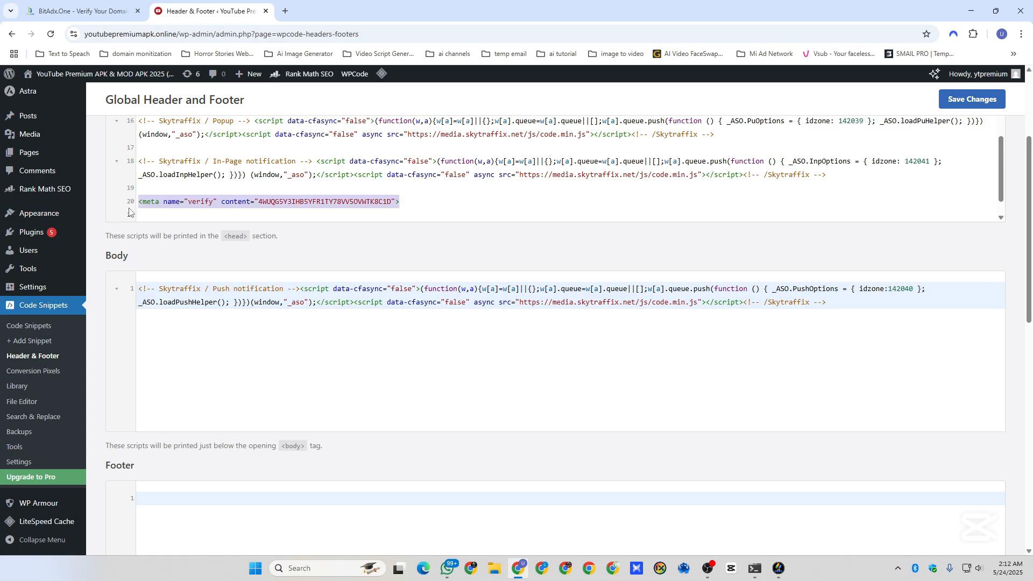
{"action": "key", "text": "BackSpace"}
{"action": "key", "text": "BackSpace"}
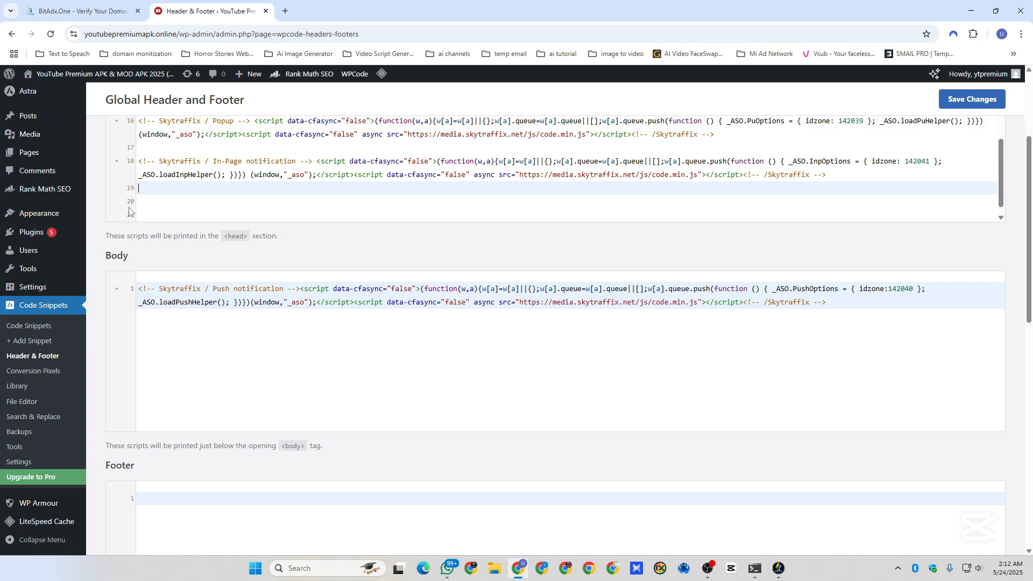
Step: Return to BitAdx.One and remove the unverified Crypto domain from the managed domains
{"action": "left_click", "coordinate": [80, 11]}
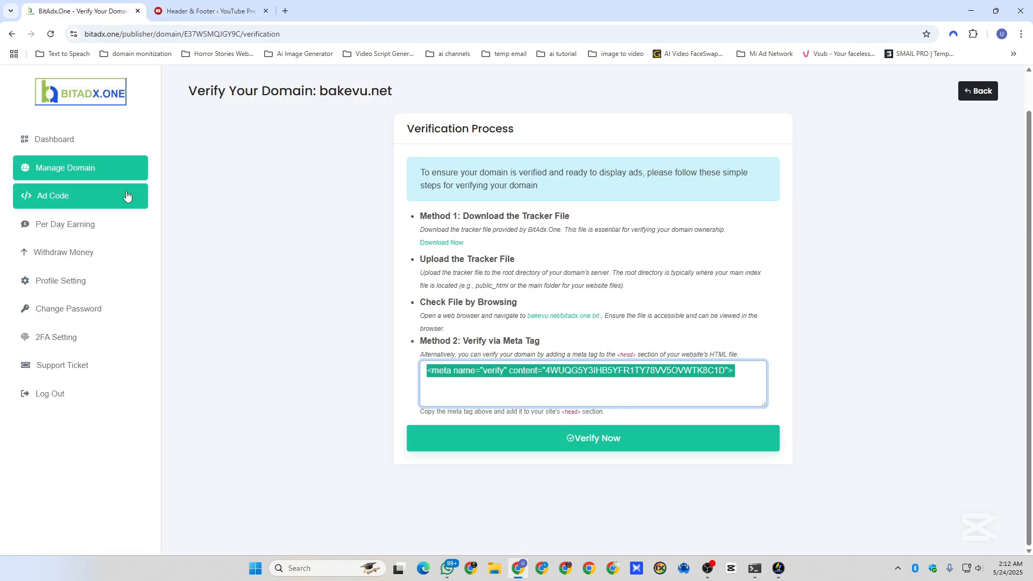
{"action": "left_click", "coordinate": [100, 170]}
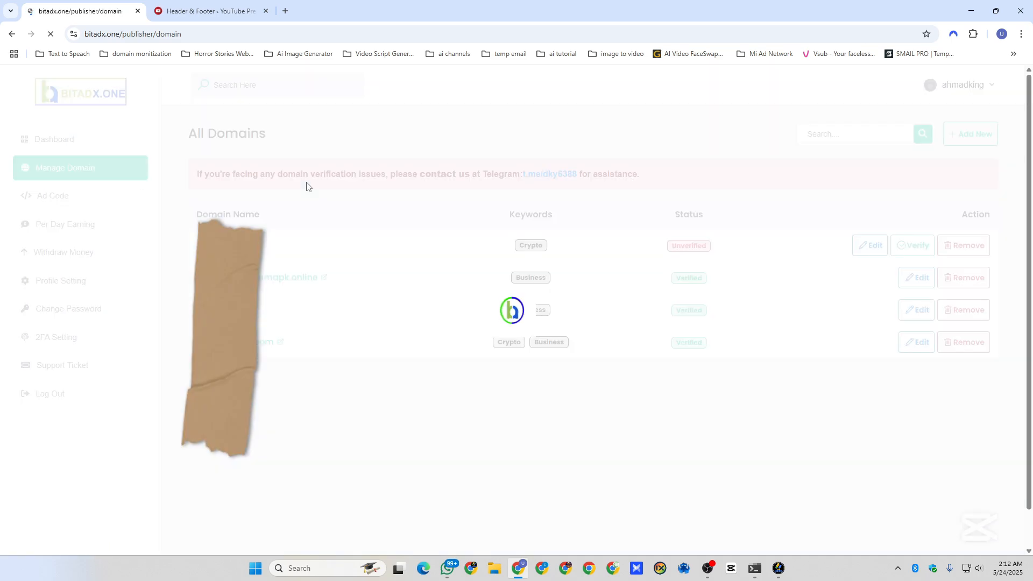
{"action": "left_click", "coordinate": [975, 243]}
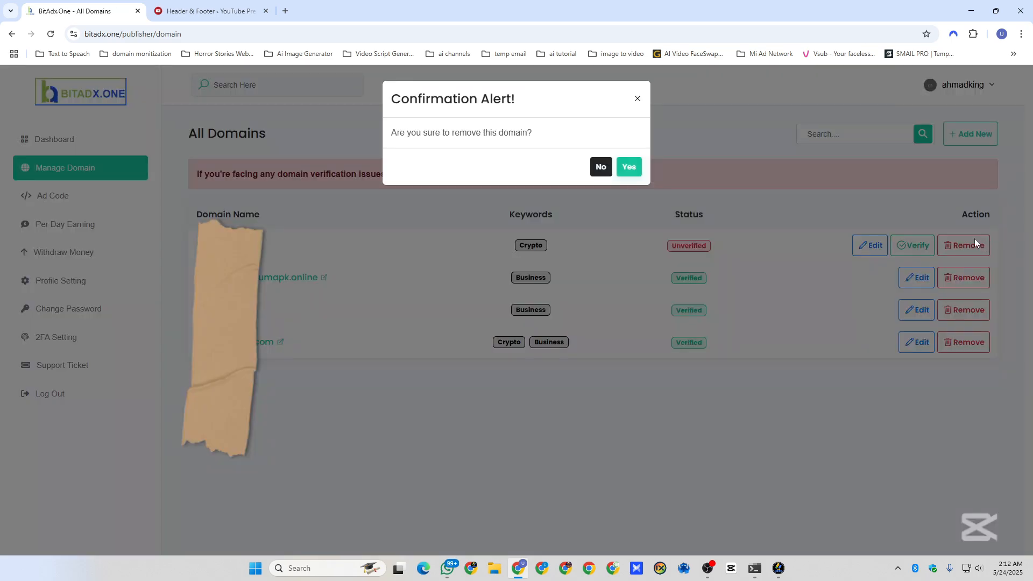
{"action": "left_click", "coordinate": [631, 169]}
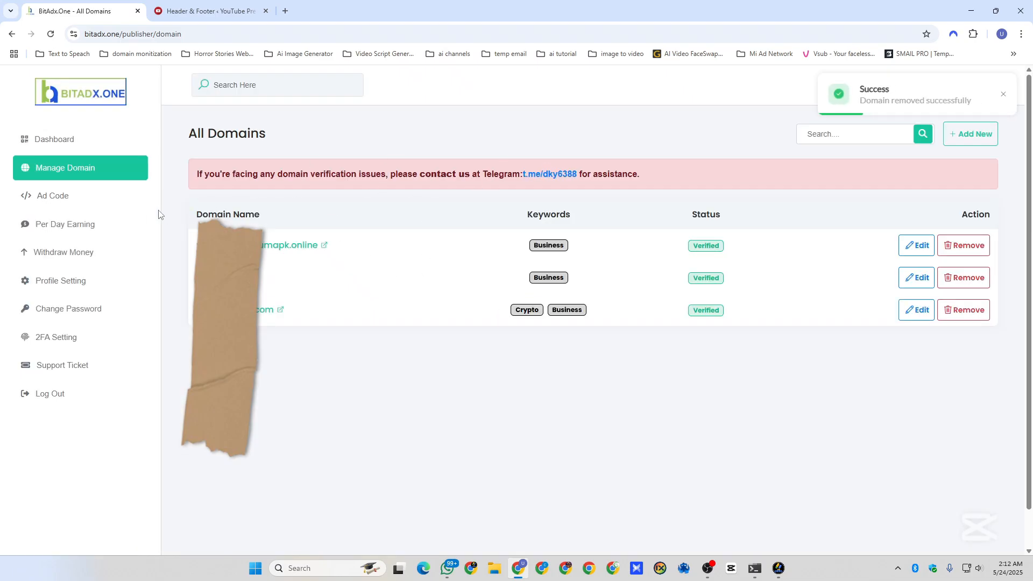
Step: Copy the 300x250 Medium Rectangle ad script and open the Life Insurance draft post for editing in WordPress
{"action": "left_click", "coordinate": [78, 198]}
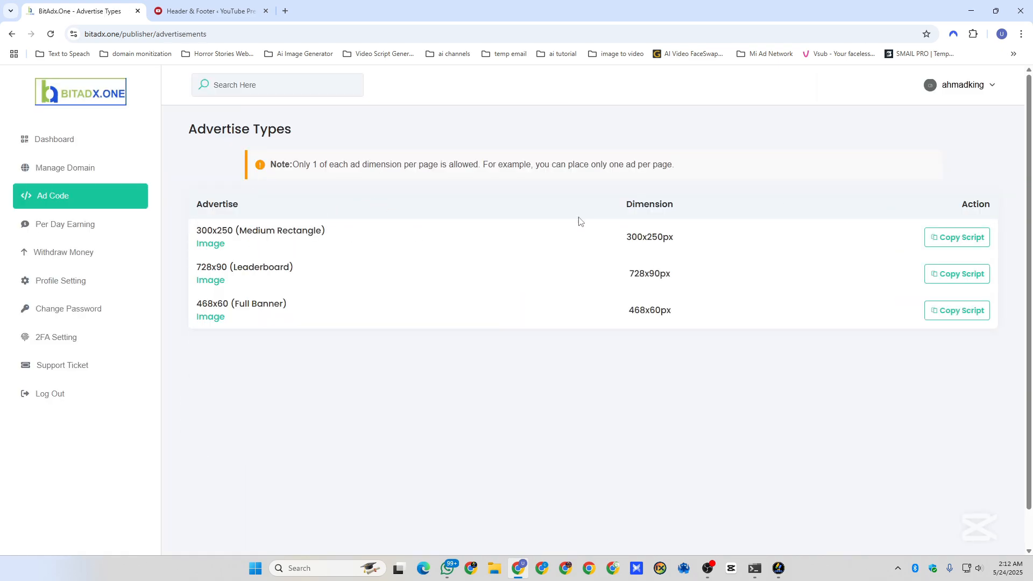
{"action": "left_click", "coordinate": [969, 238]}
{"action": "left_click", "coordinate": [185, 3]}
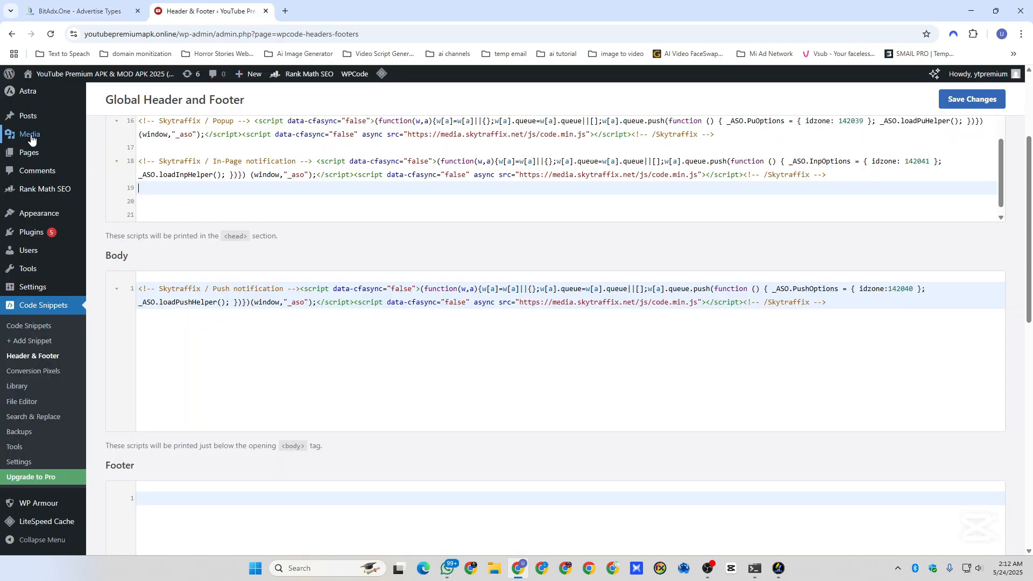
{"action": "left_click", "coordinate": [25, 117]}
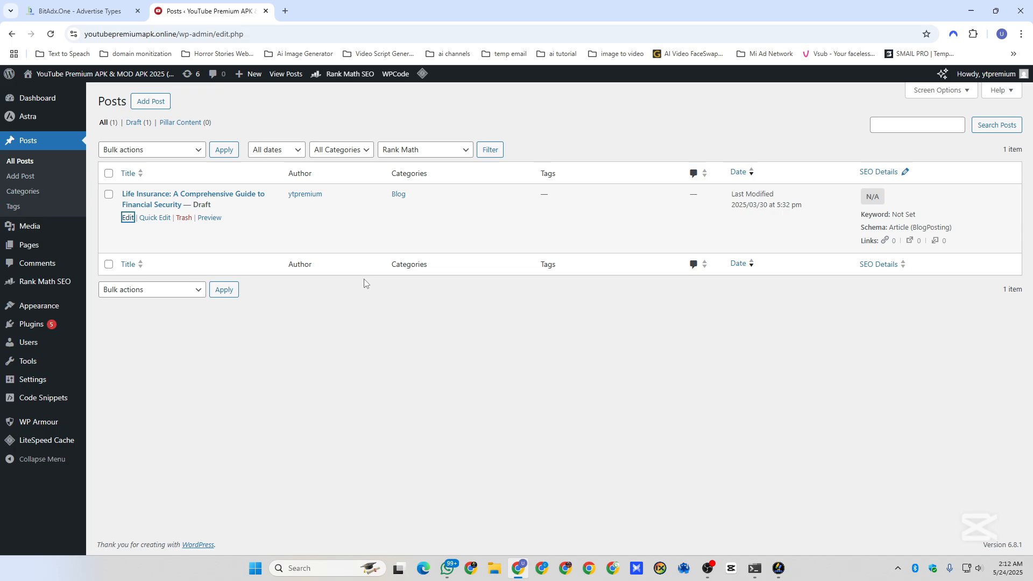
{"action": "left_click", "coordinate": [128, 219]}
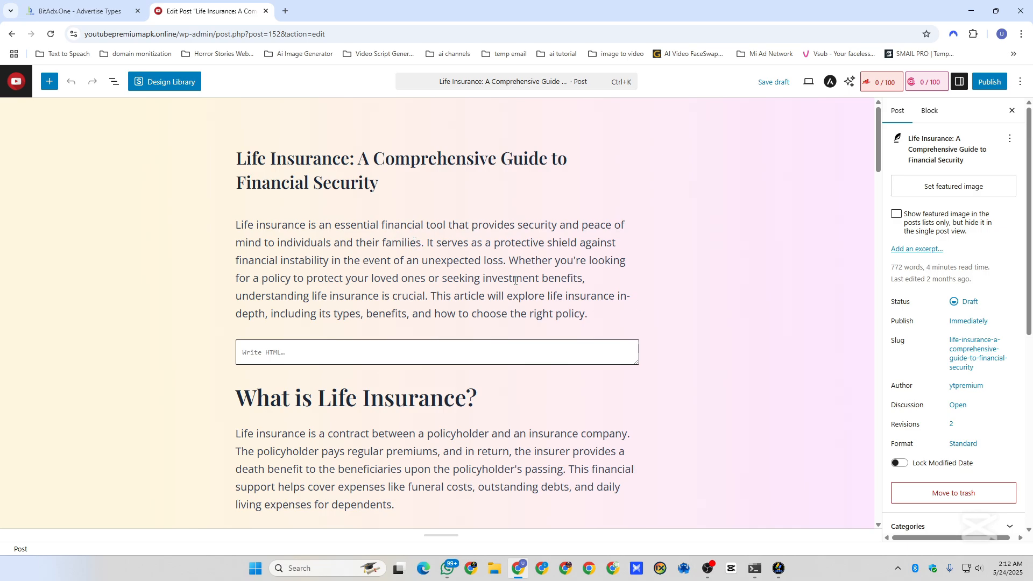
Step: Insert a Custom HTML block after the post's introductory paragraph, paste the copied ad script into it and preview the ad
{"action": "left_click", "coordinate": [603, 313]}
{"action": "key", "text": "Return"}
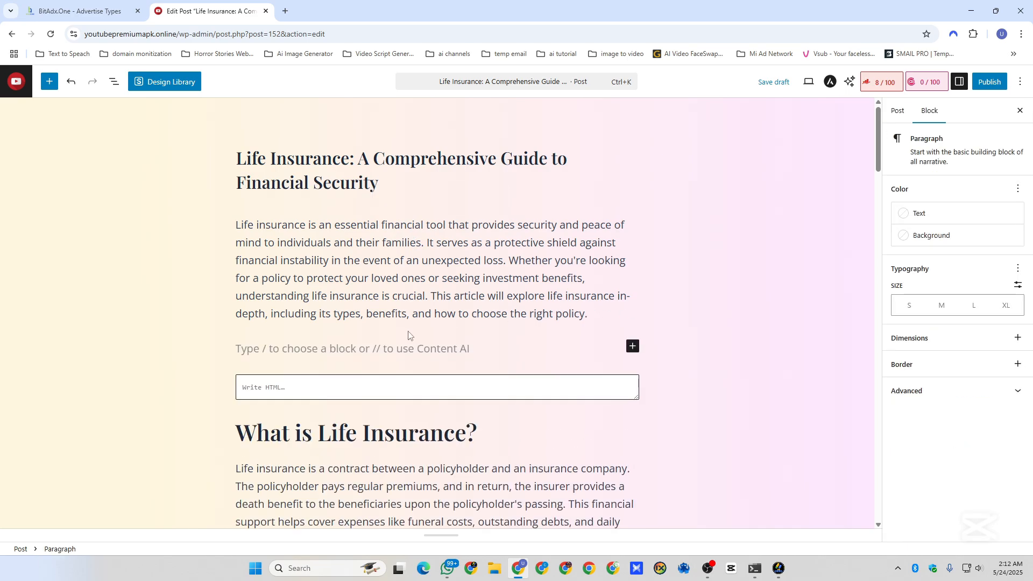
{"action": "left_click", "coordinate": [632, 346]}
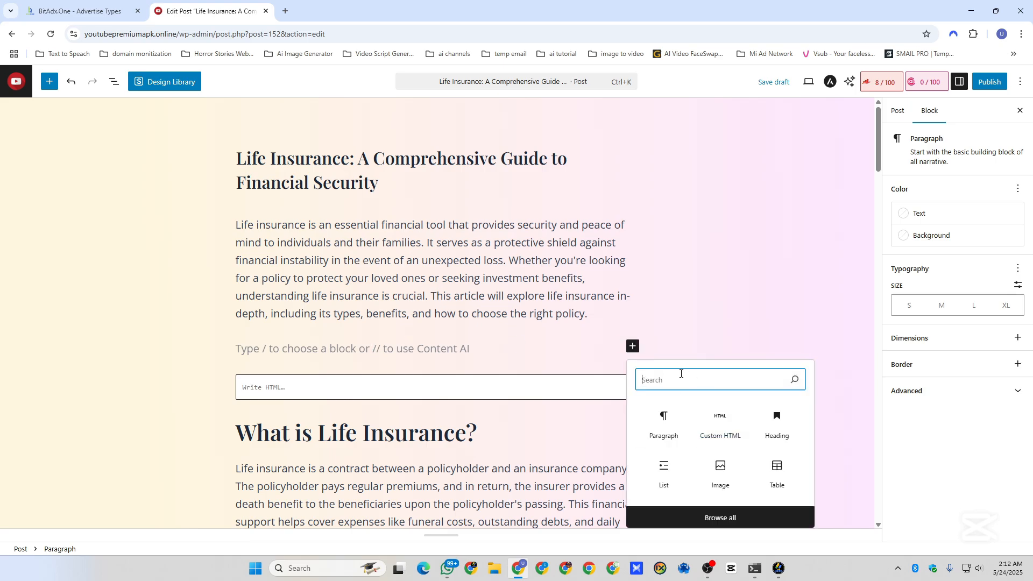
{"action": "left_click", "coordinate": [731, 424]}
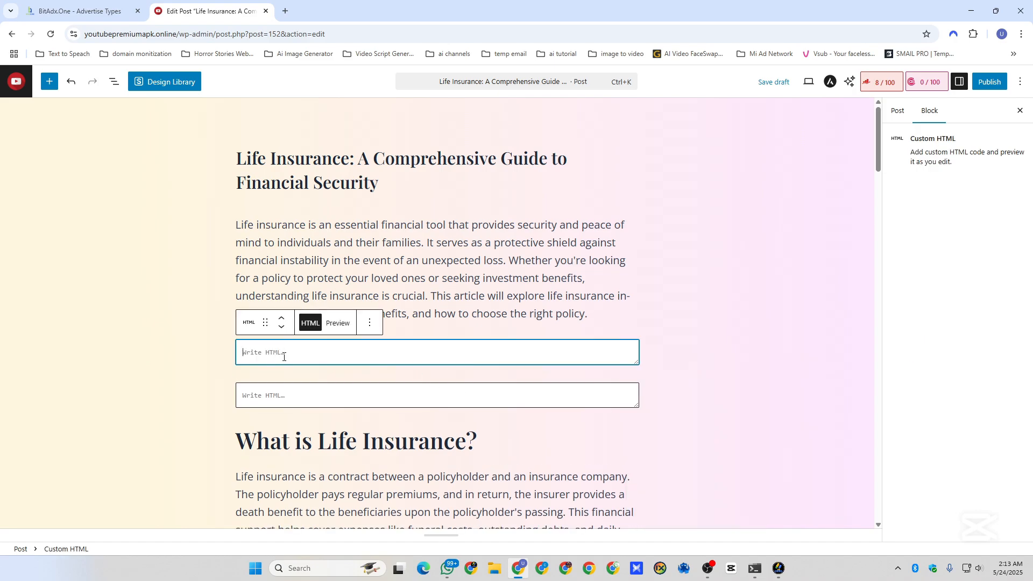
{"action": "right_click", "coordinate": [259, 353]}
{"action": "left_click", "coordinate": [269, 230]}
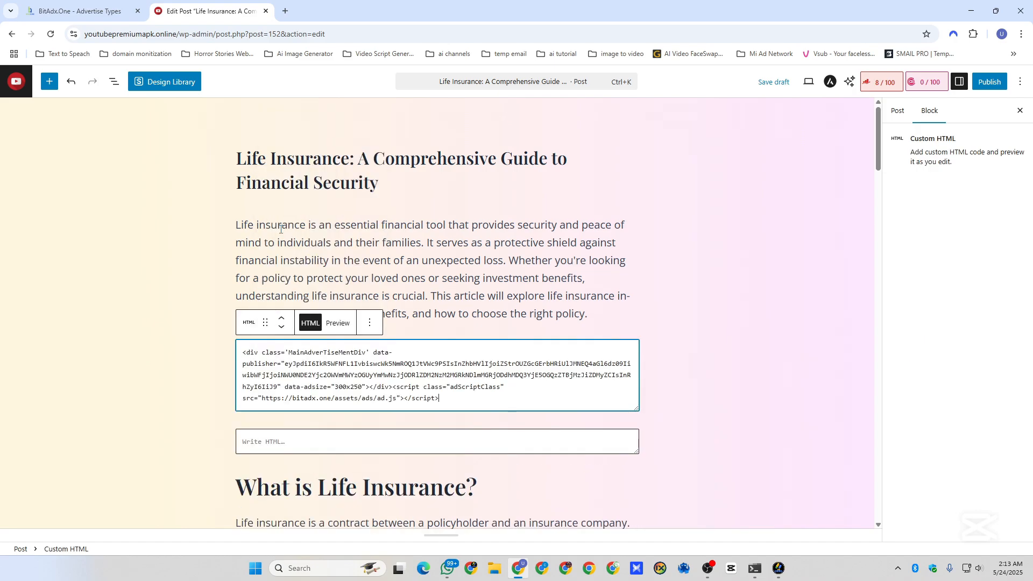
{"action": "left_click", "coordinate": [338, 323]}
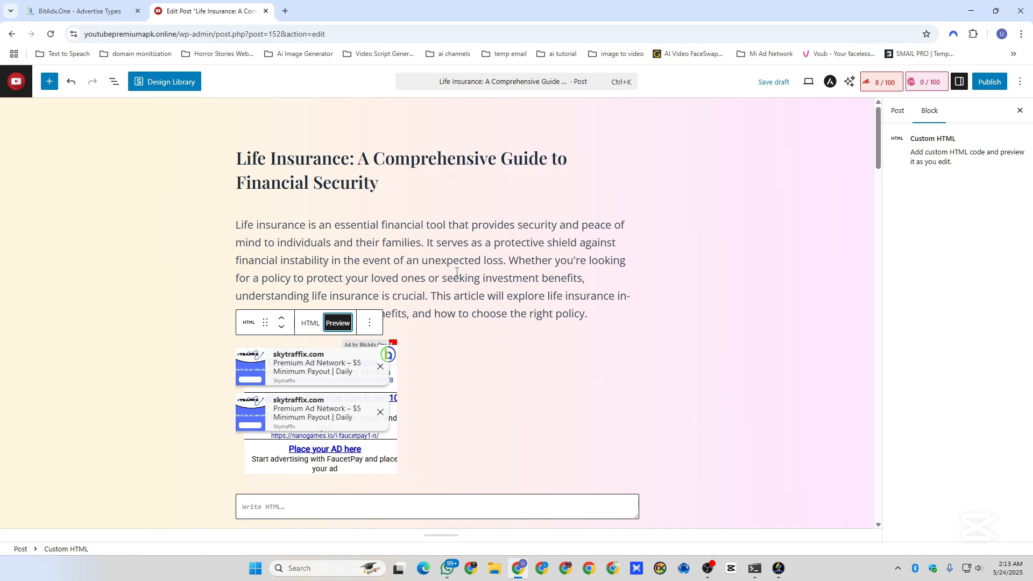
Step: Review the Per Day Earning report and the CoinPulseNow Exchange withdrawal method in BitAdx.One
{"action": "left_click", "coordinate": [85, 5]}
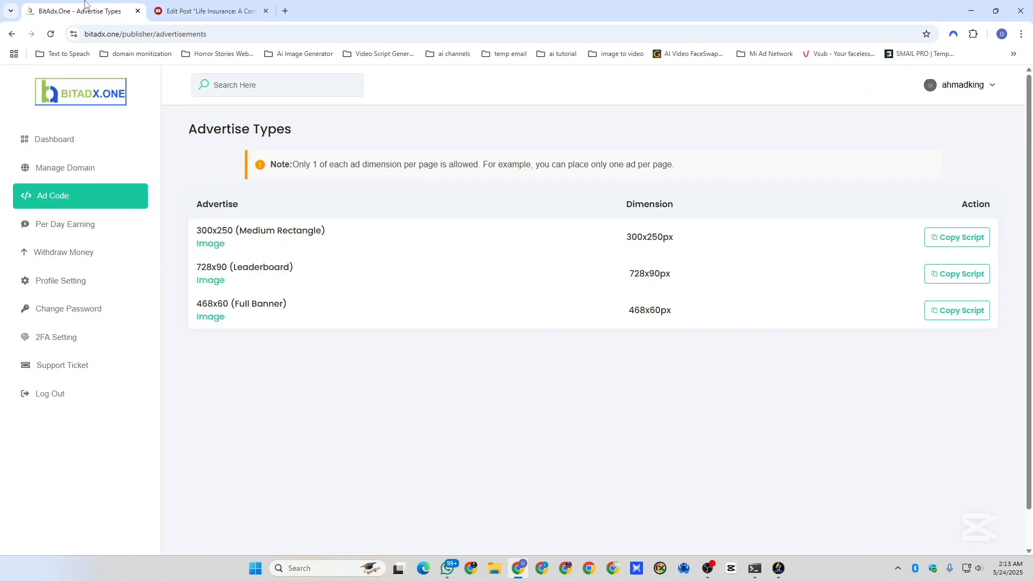
{"action": "left_click", "coordinate": [104, 224]}
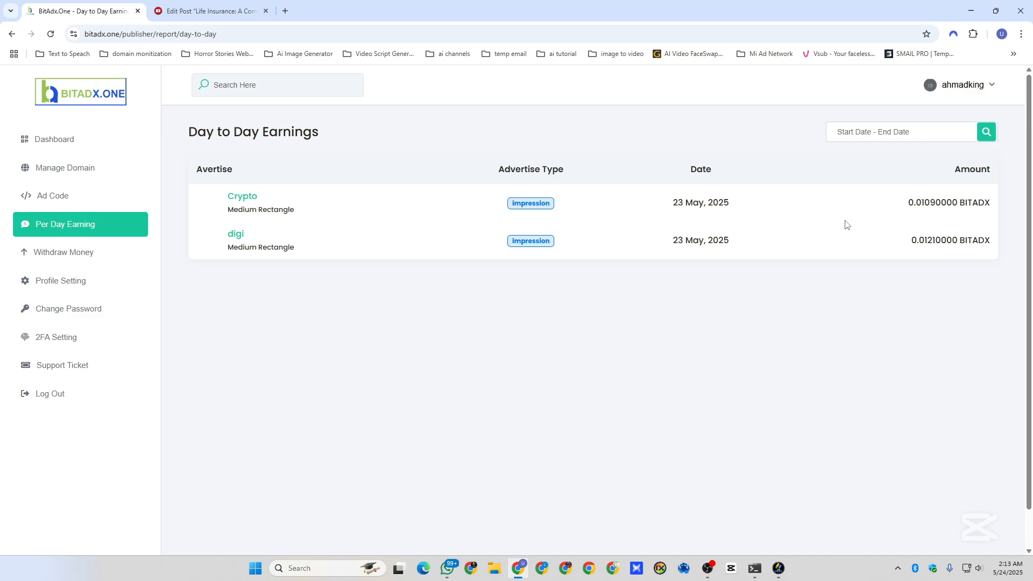
{"action": "left_click", "coordinate": [89, 259]}
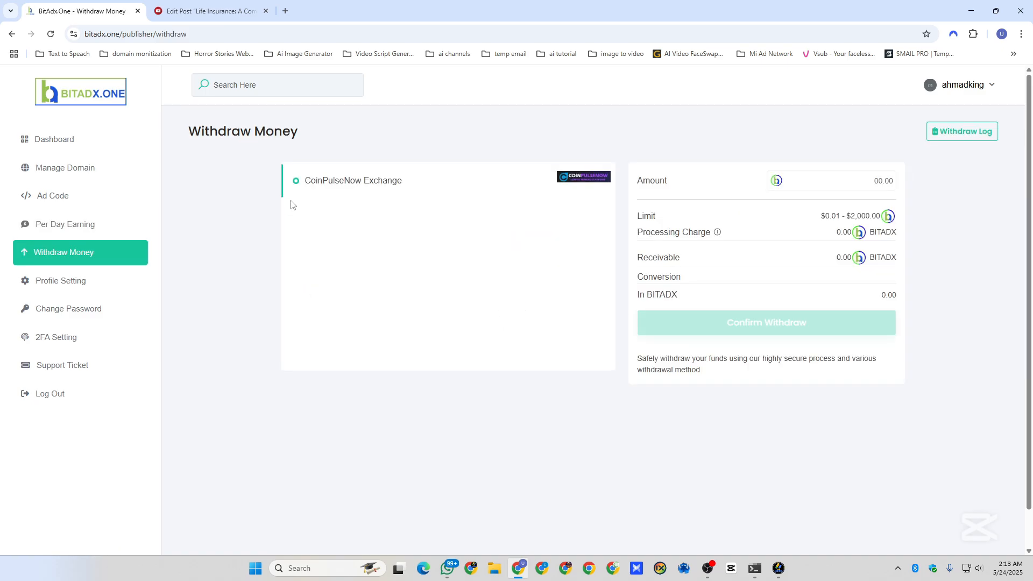
{"action": "left_click", "coordinate": [304, 185]}
{"action": "left_click_drag", "start_coordinate": [305, 184], "coordinate": [472, 228]}
{"action": "left_click", "coordinate": [475, 230]}
Step: Examine the CoinPulseNow exchange homepage, including its latest news and the BITADX_USDT entry among the trading pairs
{"action": "left_click", "coordinate": [323, 10]}
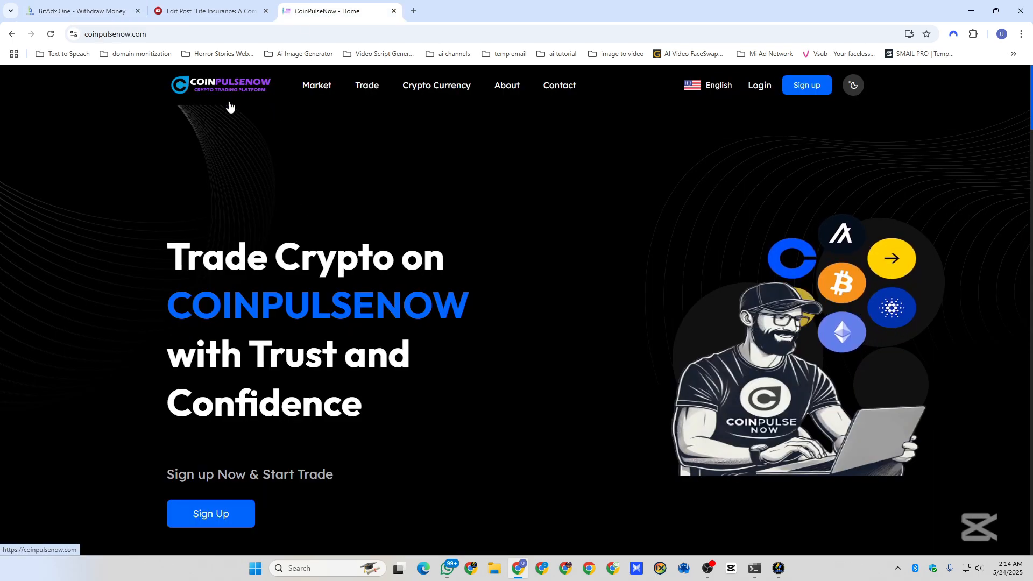
{"action": "scroll", "coordinate": [450, 320], "scroll_direction": "down", "scroll_amount": 5}
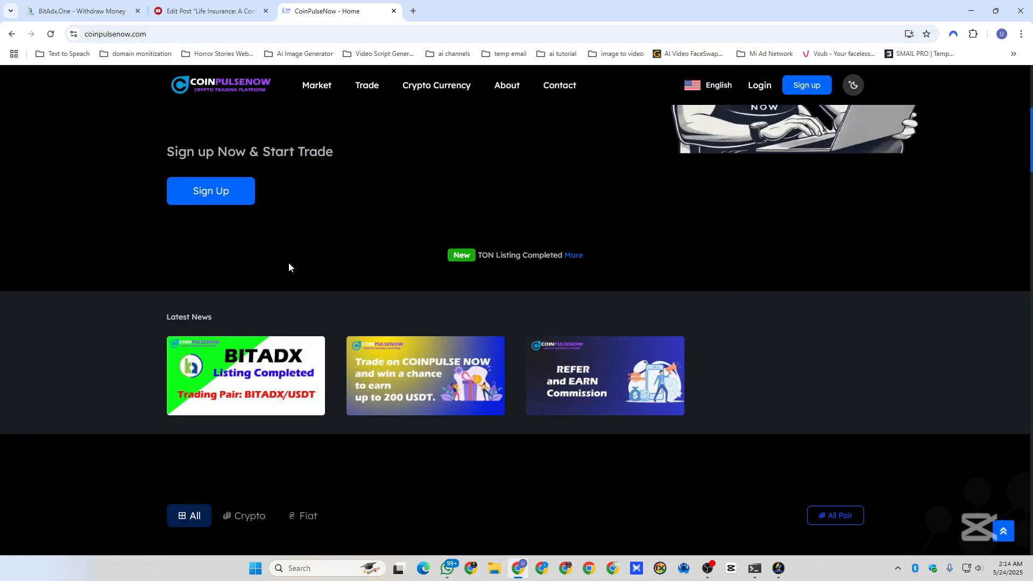
{"action": "scroll", "coordinate": [285, 272], "scroll_direction": "down", "scroll_amount": 3}
{"action": "scroll", "coordinate": [279, 285], "scroll_direction": "up", "scroll_amount": 5}
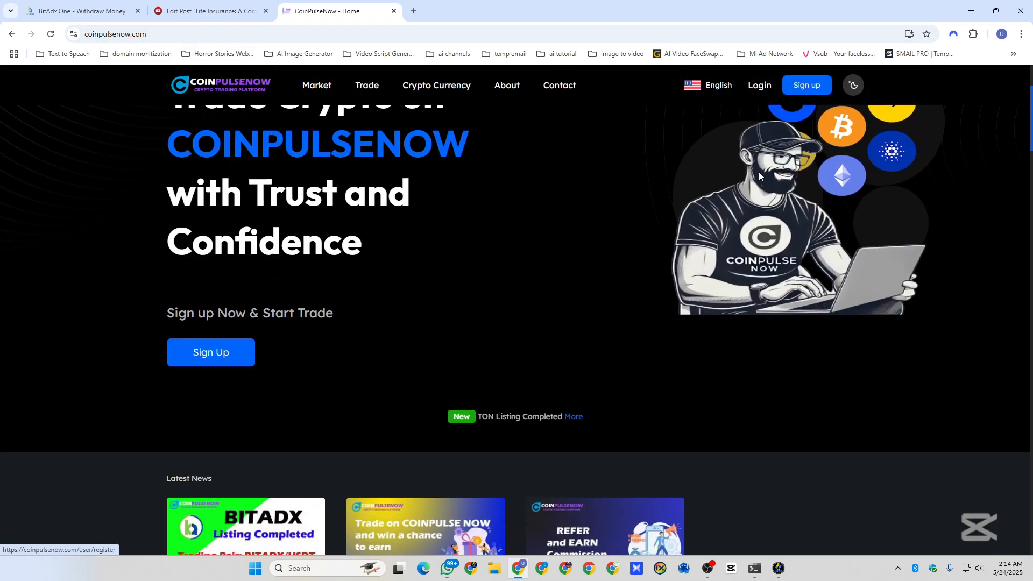
{"action": "scroll", "coordinate": [453, 305], "scroll_direction": "down", "scroll_amount": 3}
{"action": "scroll", "coordinate": [453, 306], "scroll_direction": "down", "scroll_amount": 4}
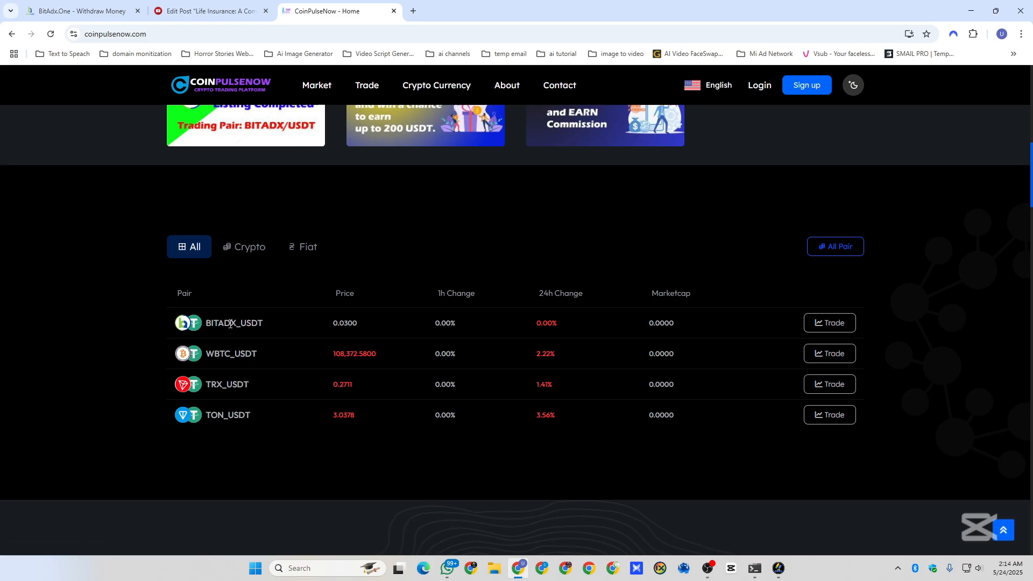
{"action": "scroll", "coordinate": [244, 392], "scroll_direction": "down", "scroll_amount": 9}
{"action": "scroll", "coordinate": [245, 388], "scroll_direction": "up", "scroll_amount": 7}
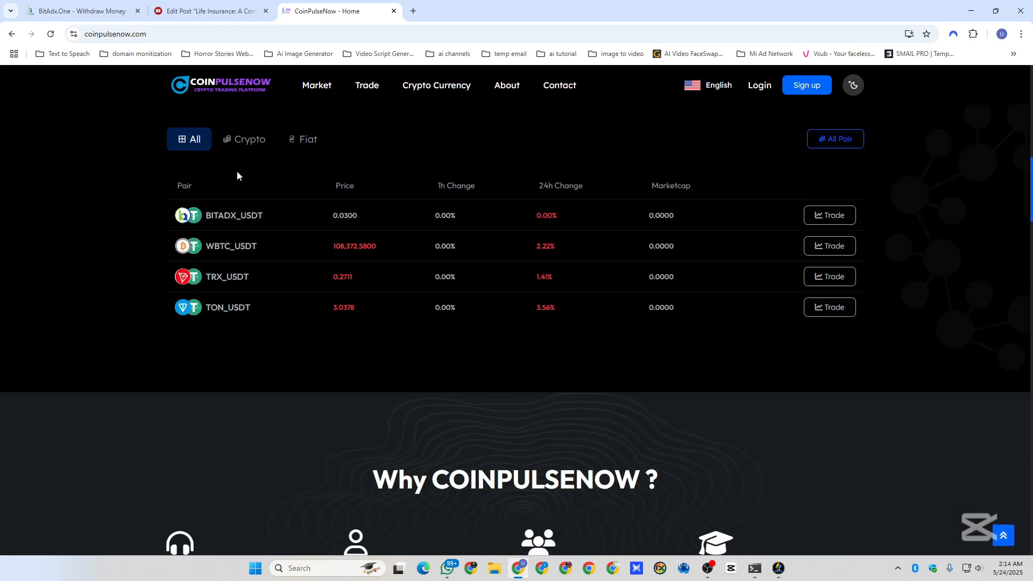
Step: Check the BITADX_USDT trading pair and return to the Latest News area on the CoinPulseNow homepage
{"action": "double_click", "coordinate": [210, 218]}
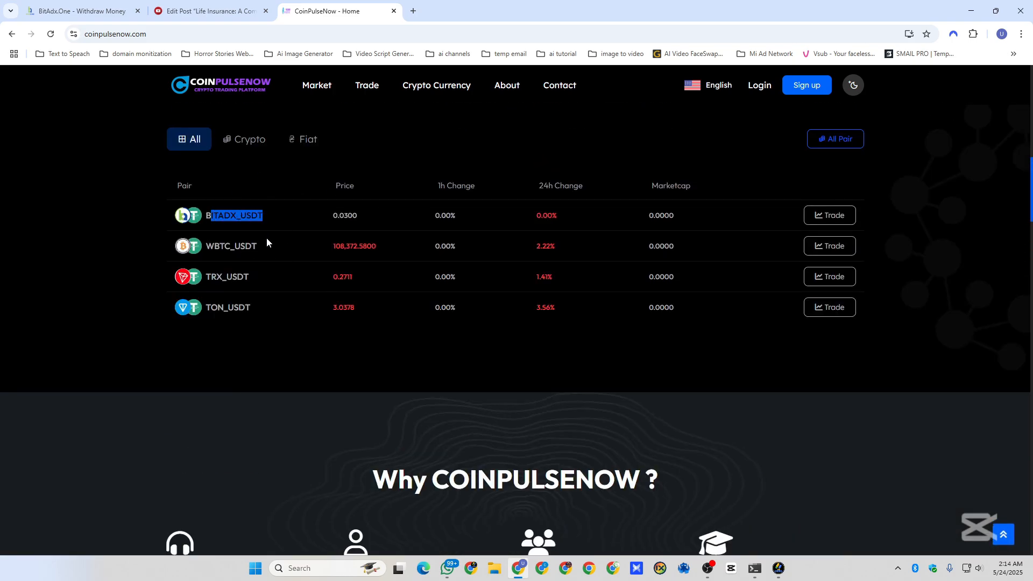
{"action": "left_click", "coordinate": [267, 242]}
{"action": "scroll", "coordinate": [282, 338], "scroll_direction": "up", "scroll_amount": 5}
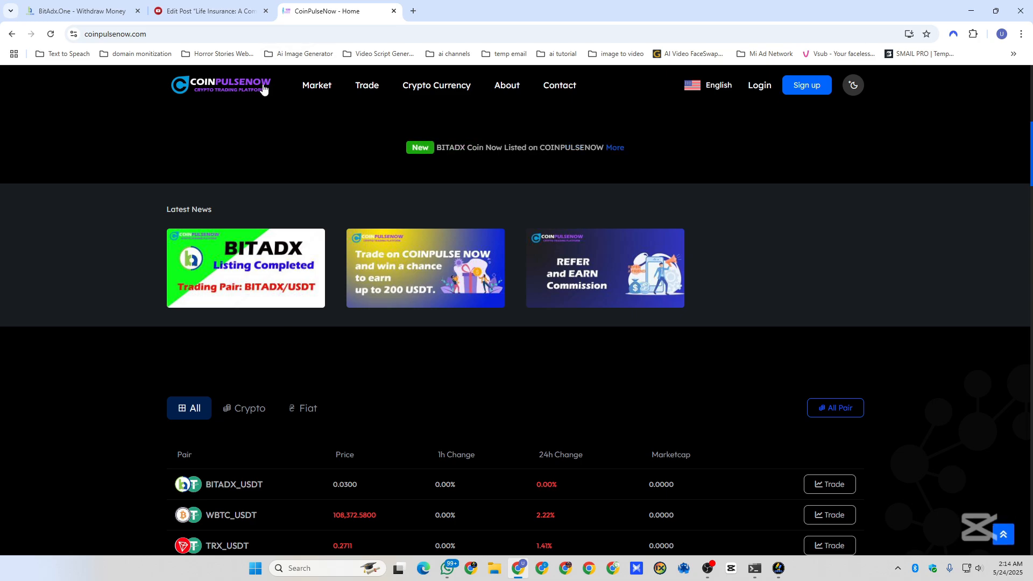
Step: Review the withdrawal amount, limit and processing charge for CoinPulseNow Exchange on BitAdx.One's Withdraw Money page
{"action": "left_click", "coordinate": [107, 3]}
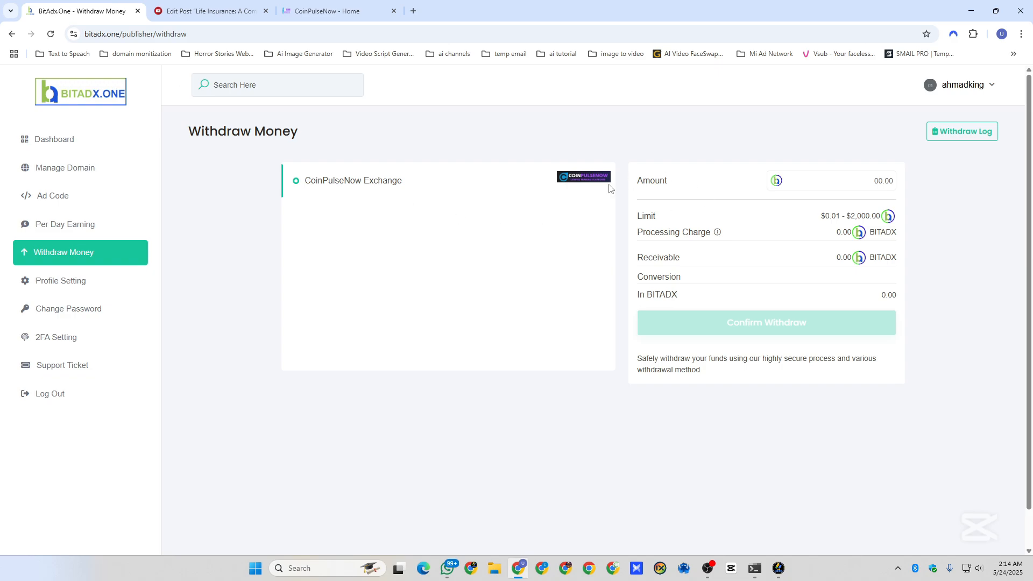
{"action": "left_click", "coordinate": [826, 177]}
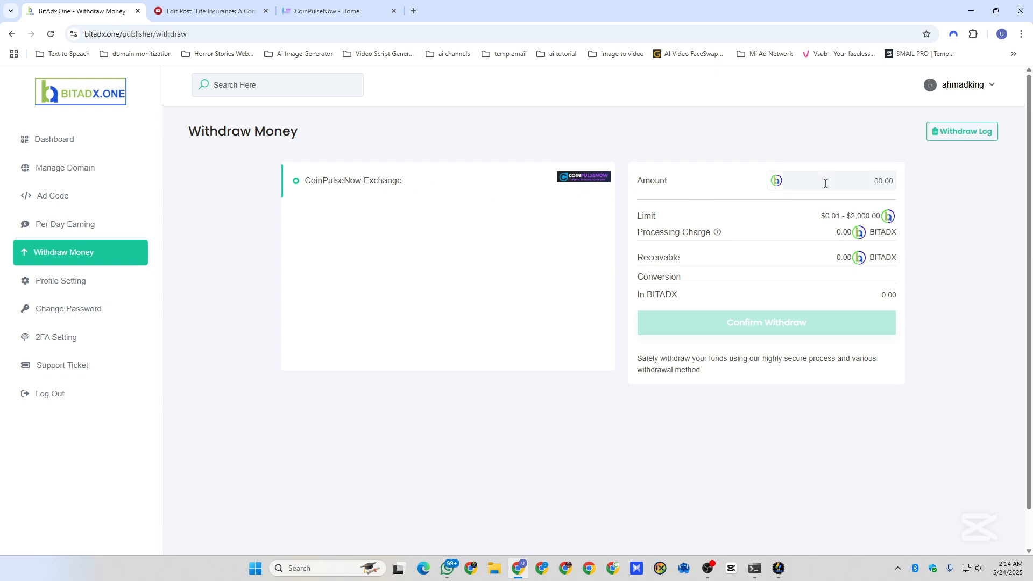
{"action": "left_click_drag", "start_coordinate": [820, 218], "coordinate": [872, 228]}
{"action": "left_click", "coordinate": [813, 222]}
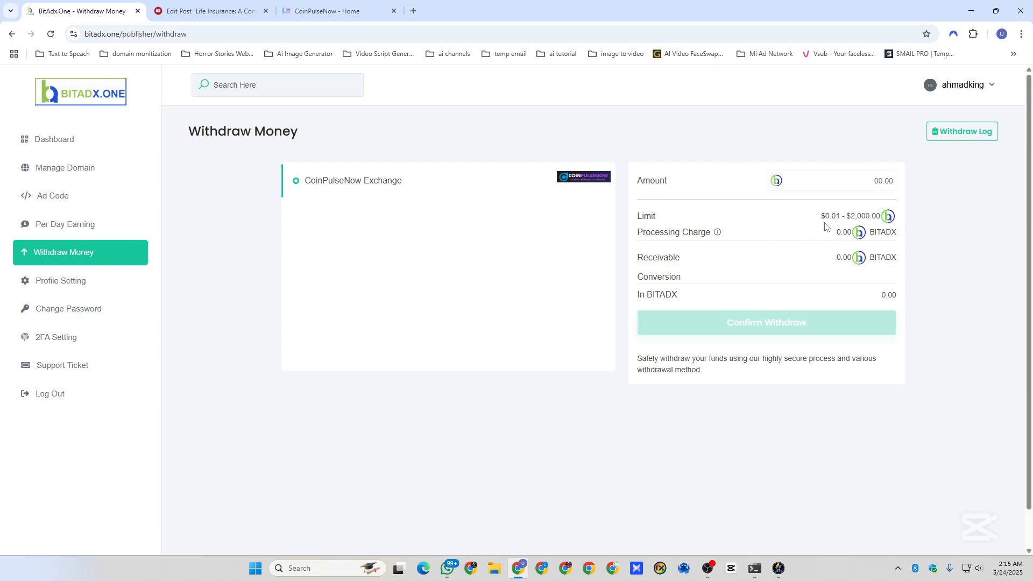
{"action": "mouse_move", "coordinate": [722, 235]}
Step: Examine the BitAdx.One publisher dashboard, including the impression, click and balance cards and the monthly earning and withdrawal reports
{"action": "left_click", "coordinate": [135, 283]}
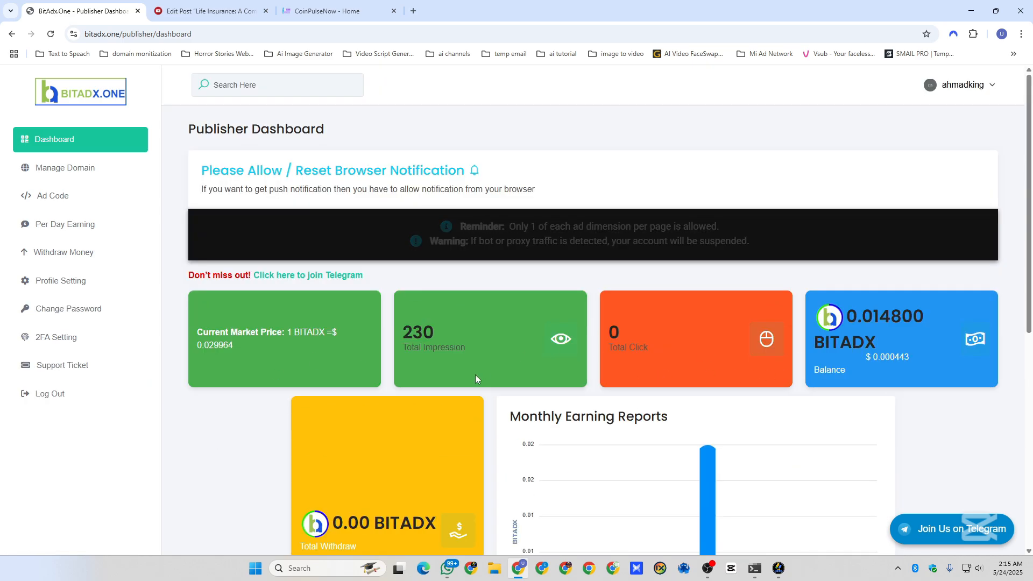
{"action": "scroll", "coordinate": [452, 369], "scroll_direction": "down", "scroll_amount": 4}
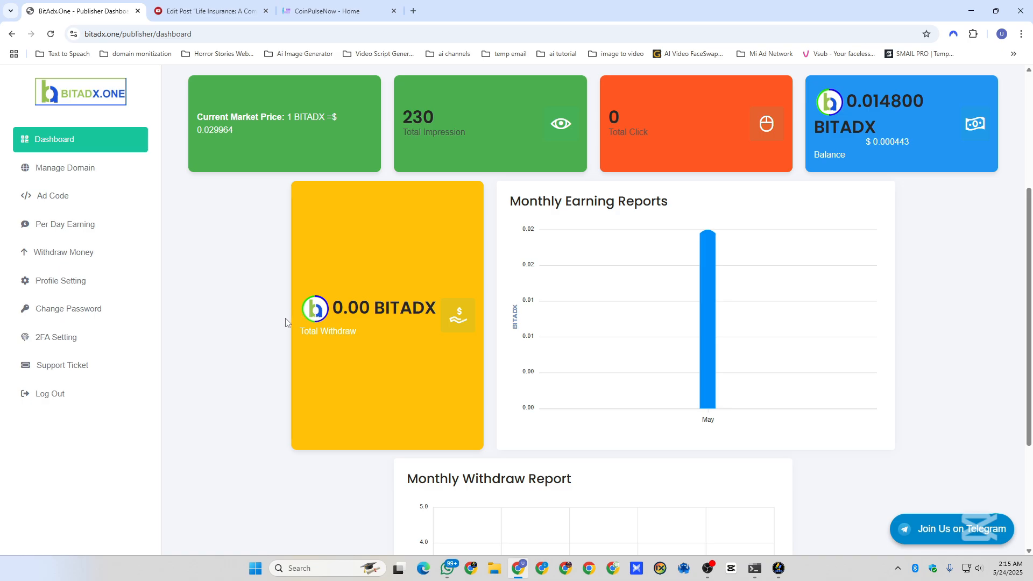
{"action": "scroll", "coordinate": [286, 323], "scroll_direction": "down", "scroll_amount": 3}
{"action": "scroll", "coordinate": [283, 339], "scroll_direction": "up", "scroll_amount": 5}
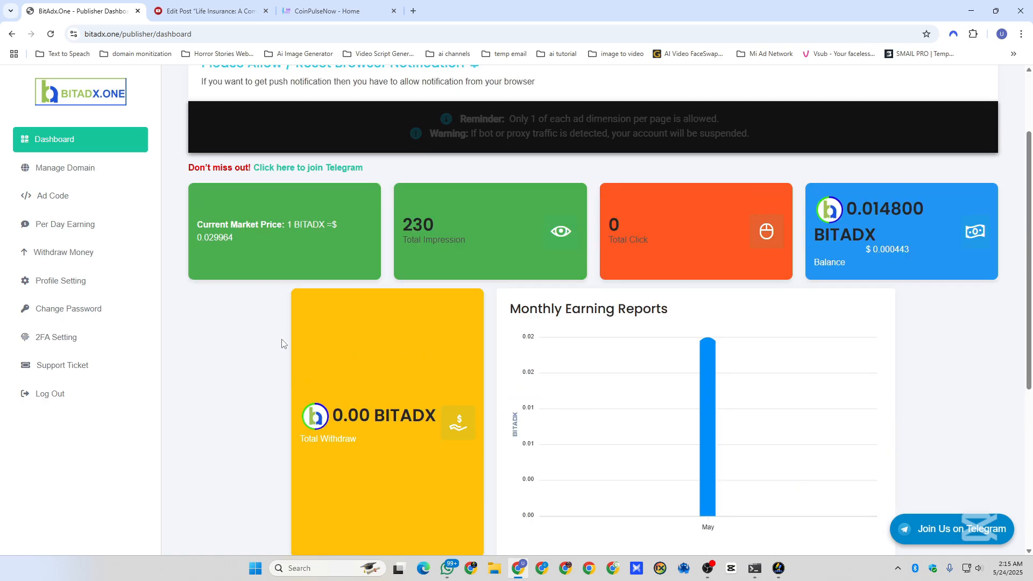
{"action": "left_click", "coordinate": [414, 12]}
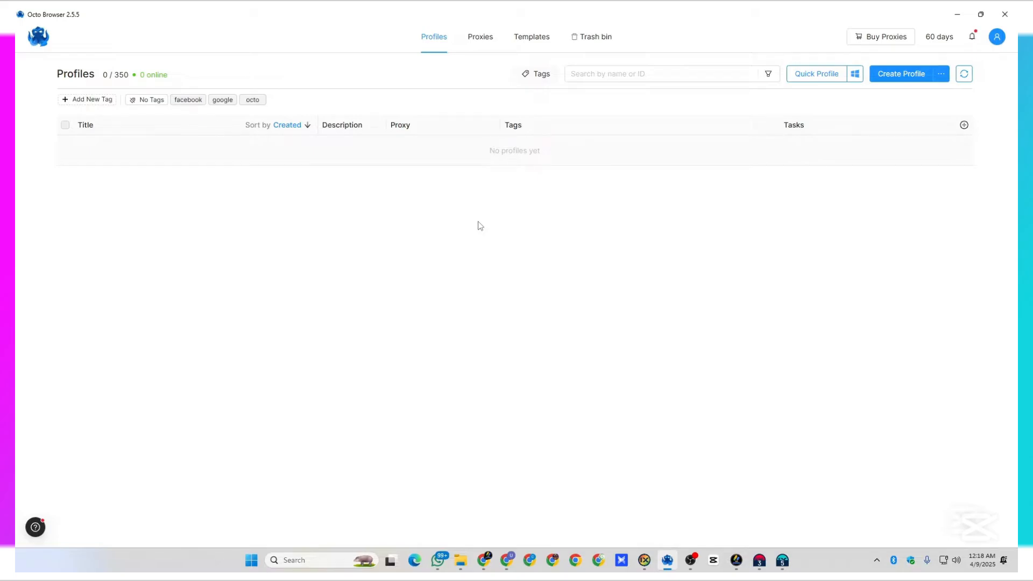
Step: In Octo Browser, start a new profile named 12 and assign it a residential Hive Proxy with United States as the country
{"action": "left_click", "coordinate": [915, 81]}
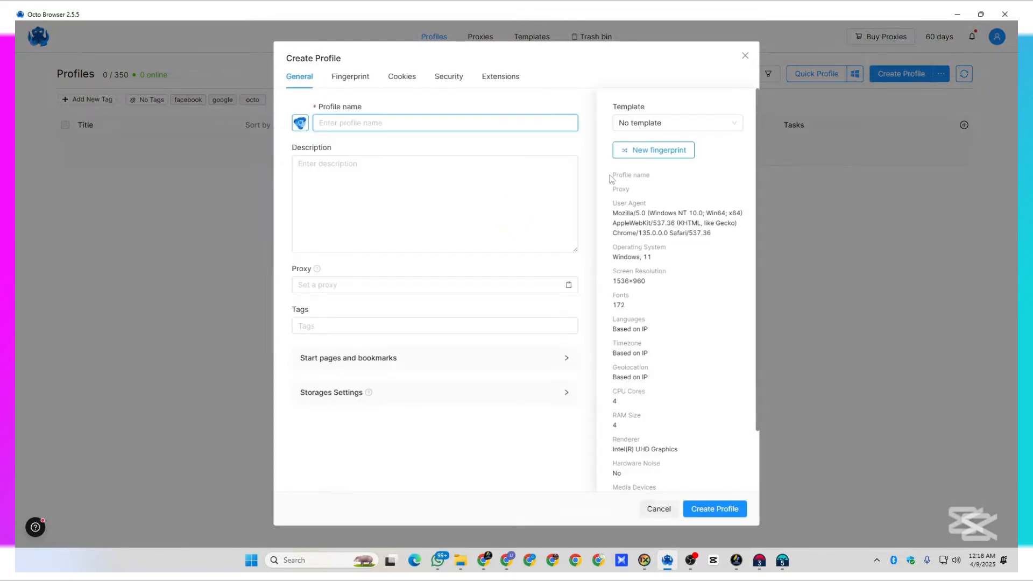
{"action": "type", "text": "12"}
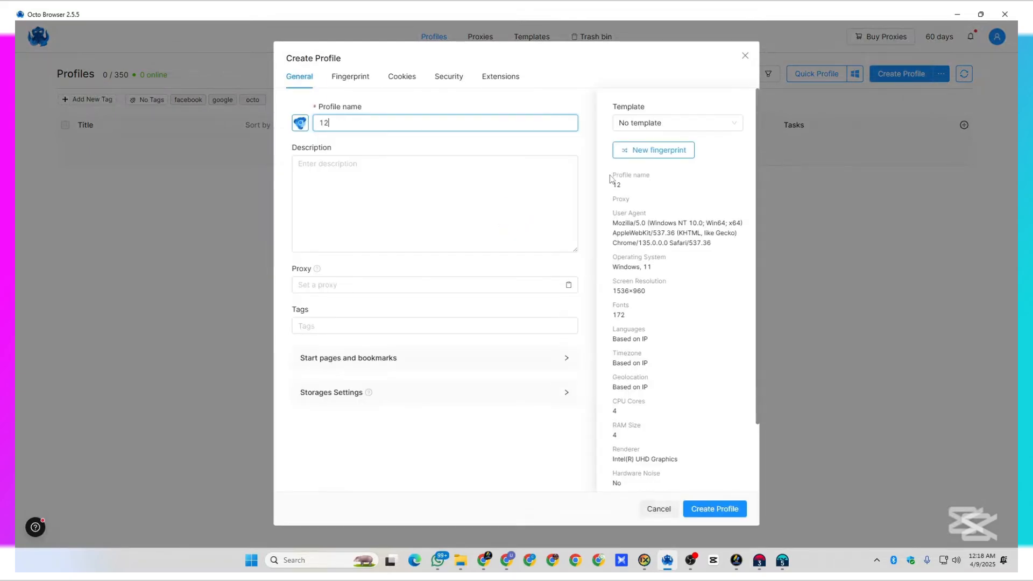
{"action": "left_click", "coordinate": [342, 285]}
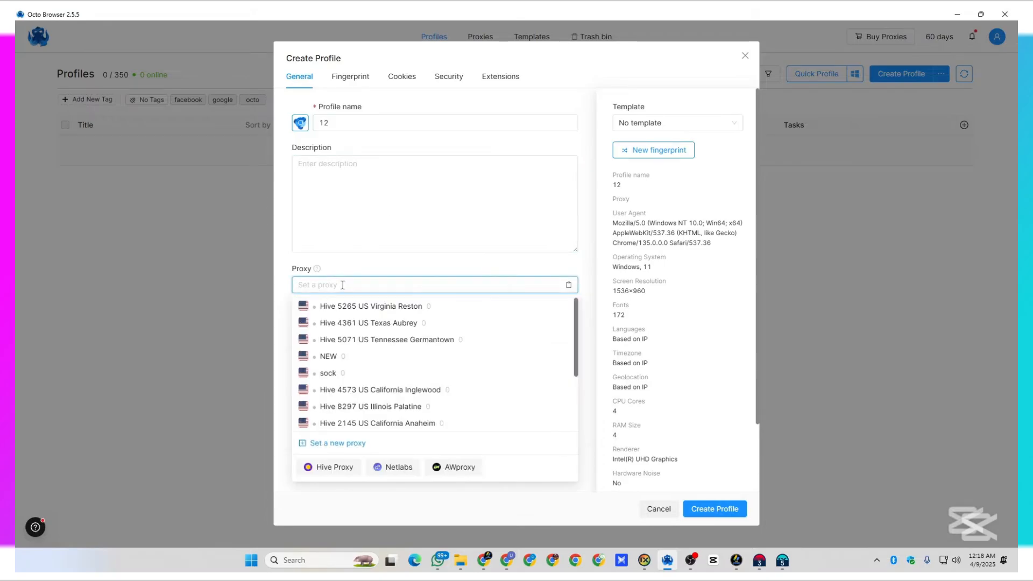
{"action": "left_click", "coordinate": [334, 467]}
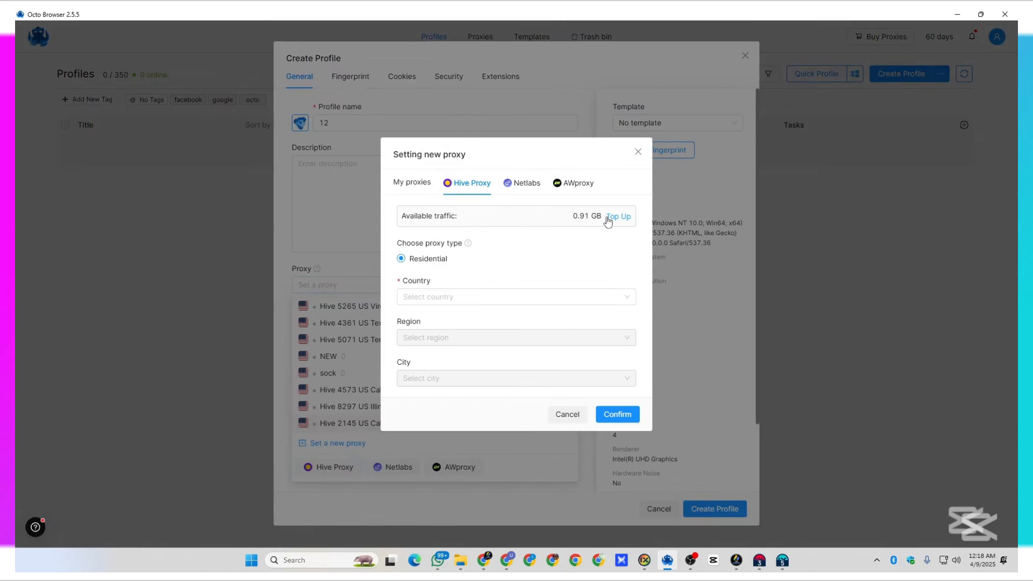
{"action": "left_click", "coordinate": [437, 301]}
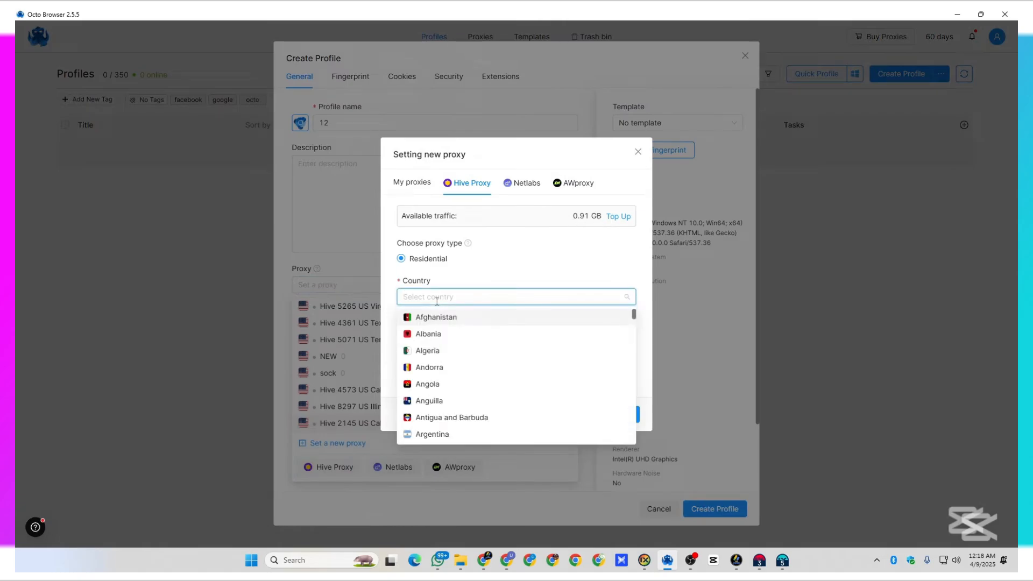
{"action": "type", "text": "united"}
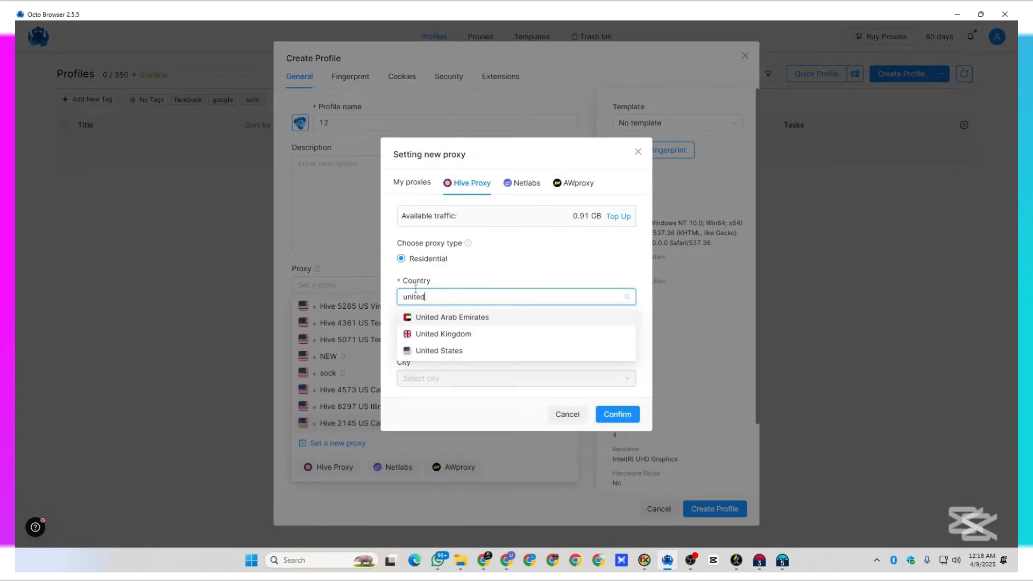
{"action": "left_click", "coordinate": [437, 350]}
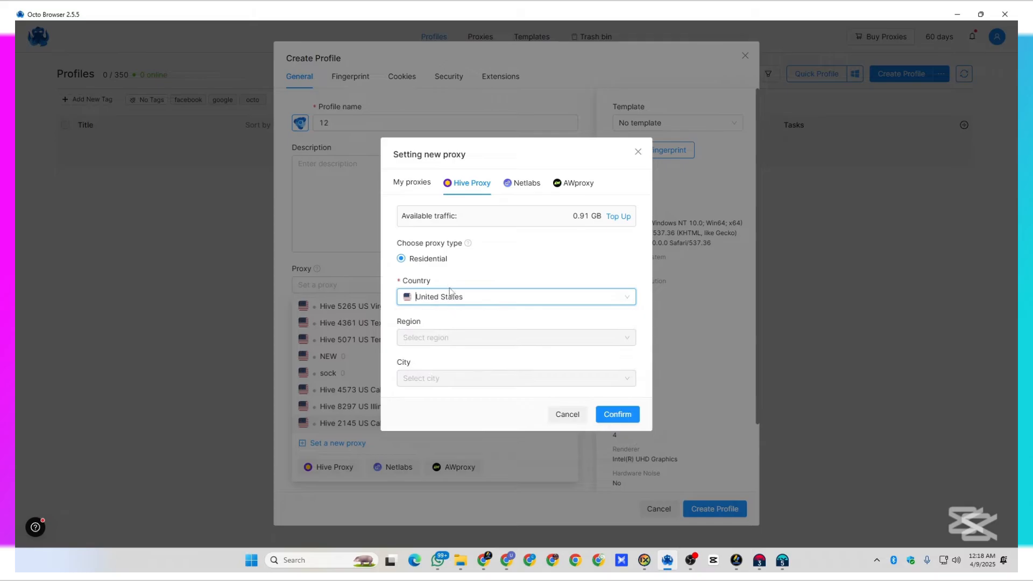
{"action": "left_click", "coordinate": [631, 419]}
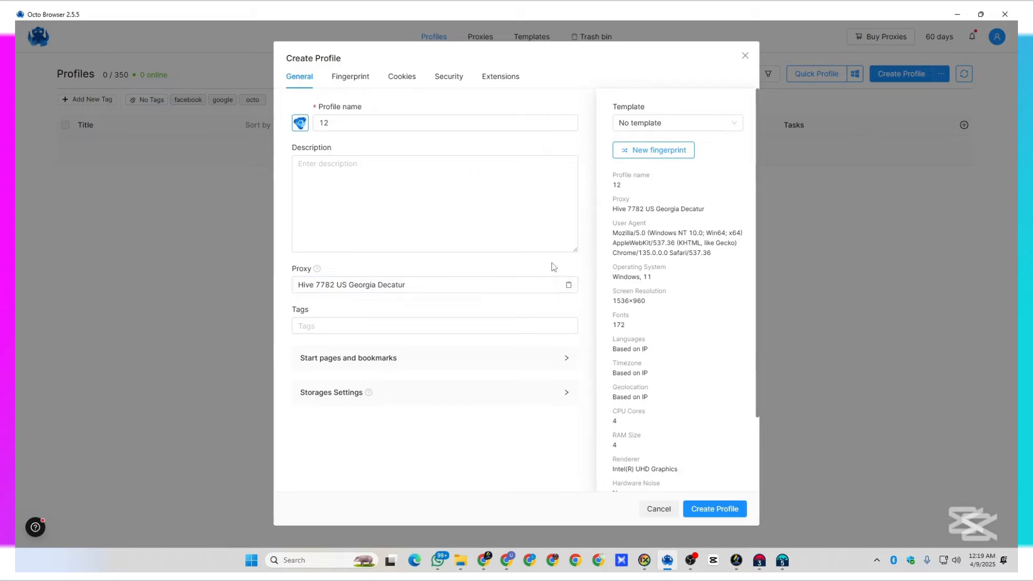
Step: Generate a new fingerprint for profile 12 and create the profile
{"action": "left_click", "coordinate": [352, 79]}
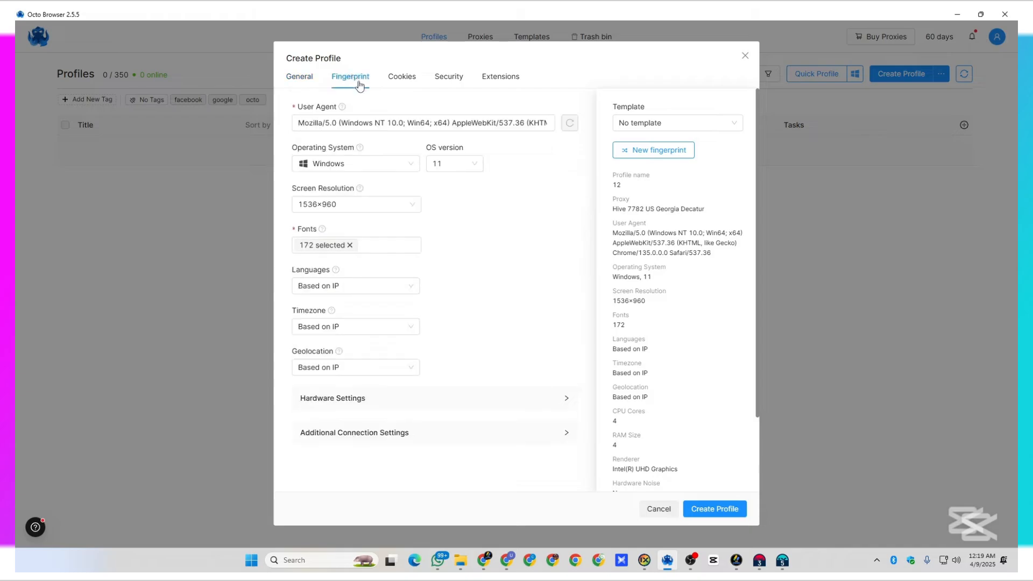
{"action": "left_click", "coordinate": [680, 152]}
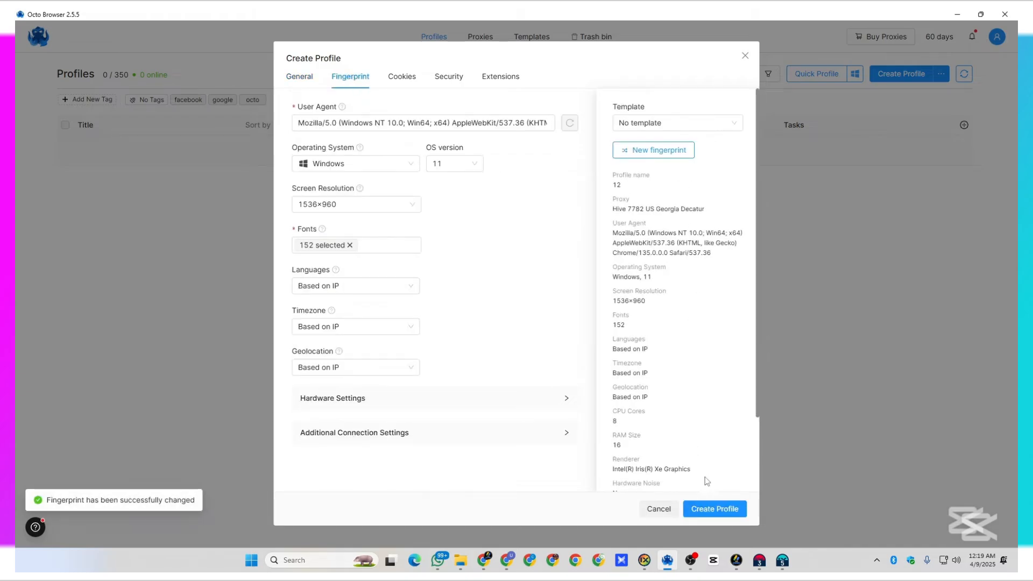
{"action": "left_click", "coordinate": [705, 507]}
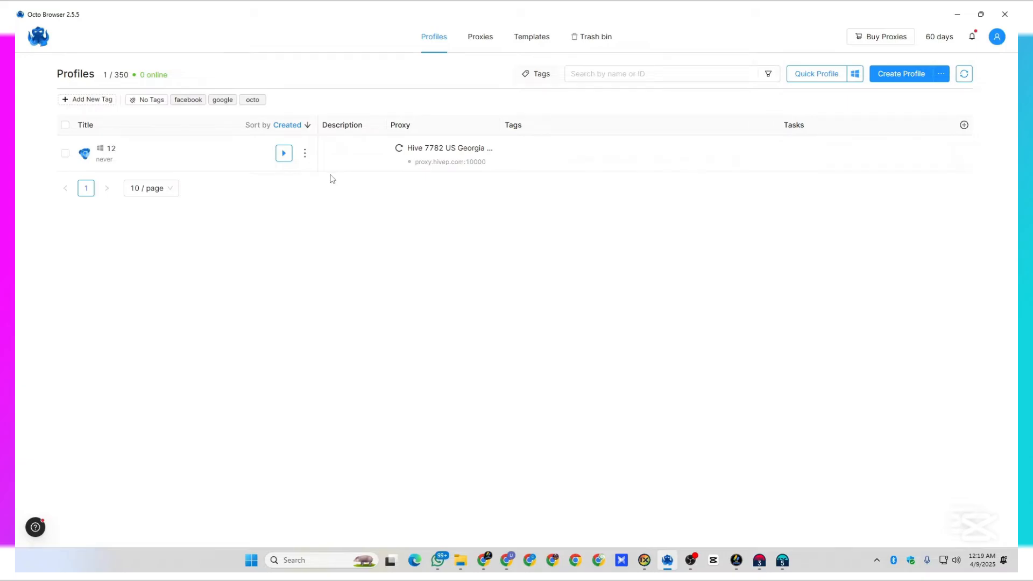
Step: Launch profile 12, open whoer.net to check its IP address and anonymity, and decline the firewall access request for Octium
{"action": "left_click", "coordinate": [284, 152]}
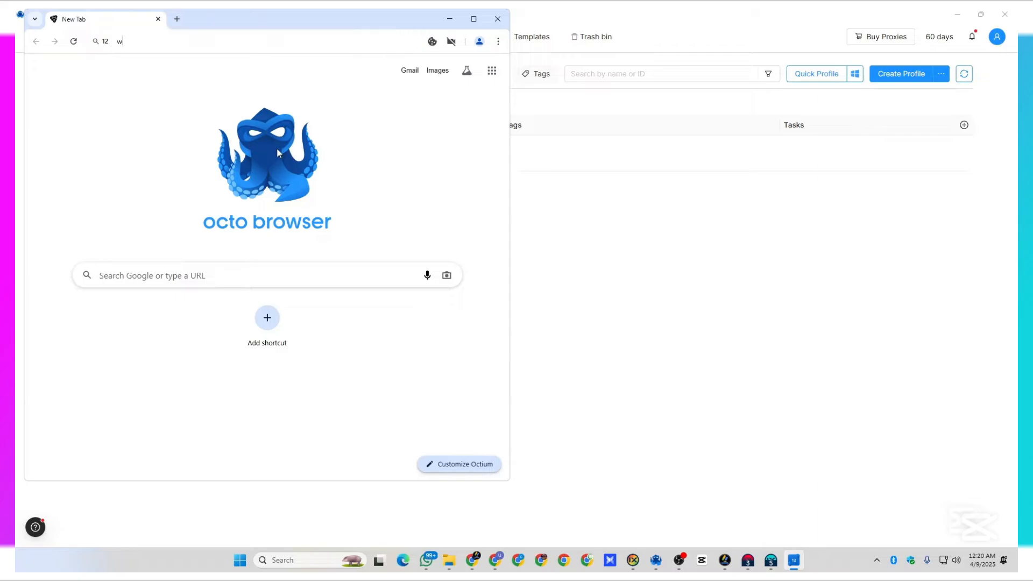
{"action": "type", "text": "whoer.net"}
{"action": "key", "text": "Return"}
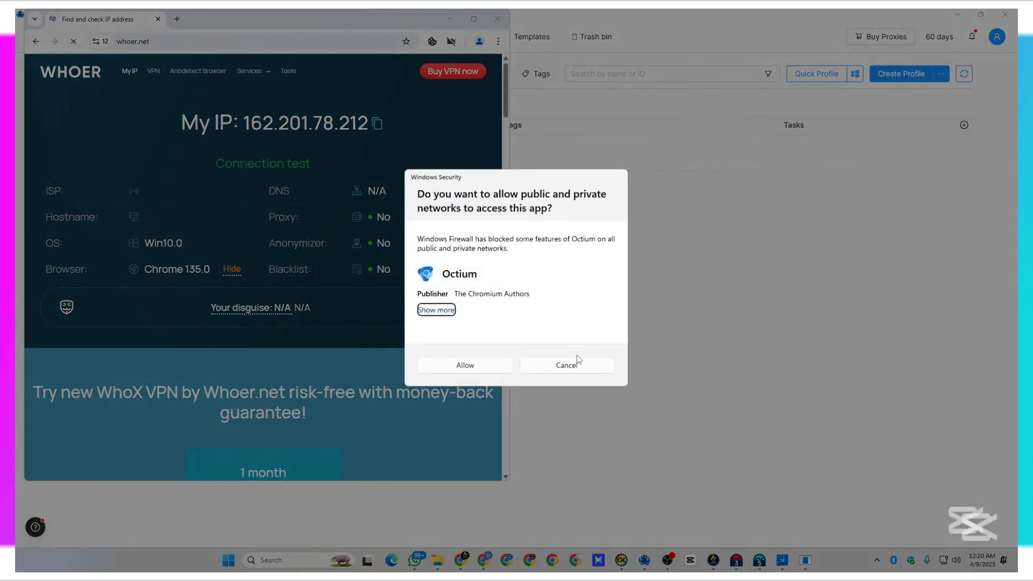
{"action": "left_click", "coordinate": [577, 356]}
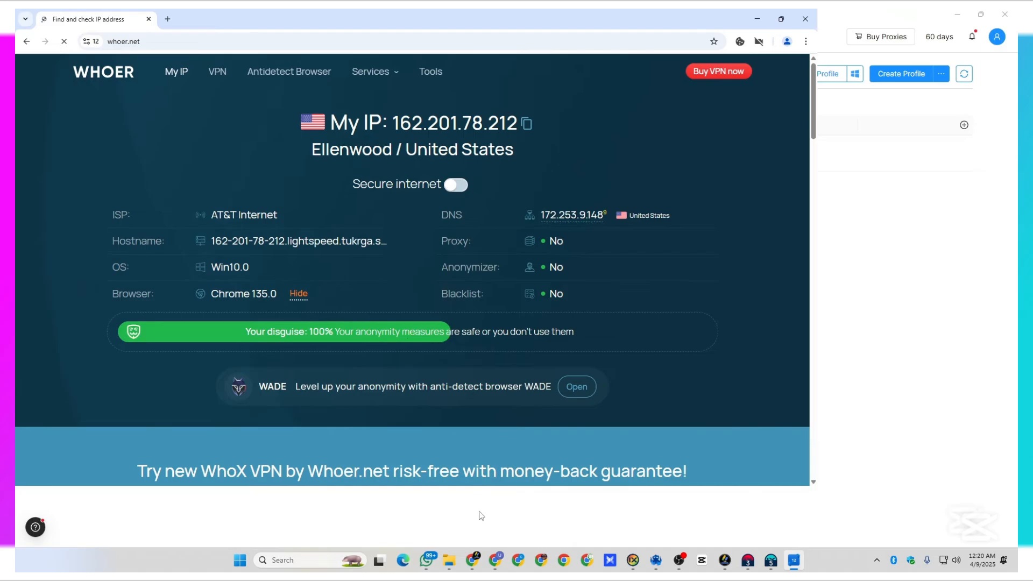
Step: Open the pricing page of octobrowser.net in Chrome, show the monthly prices and examine the Lite plan's price and profile allowance
{"action": "left_click", "coordinate": [495, 560]}
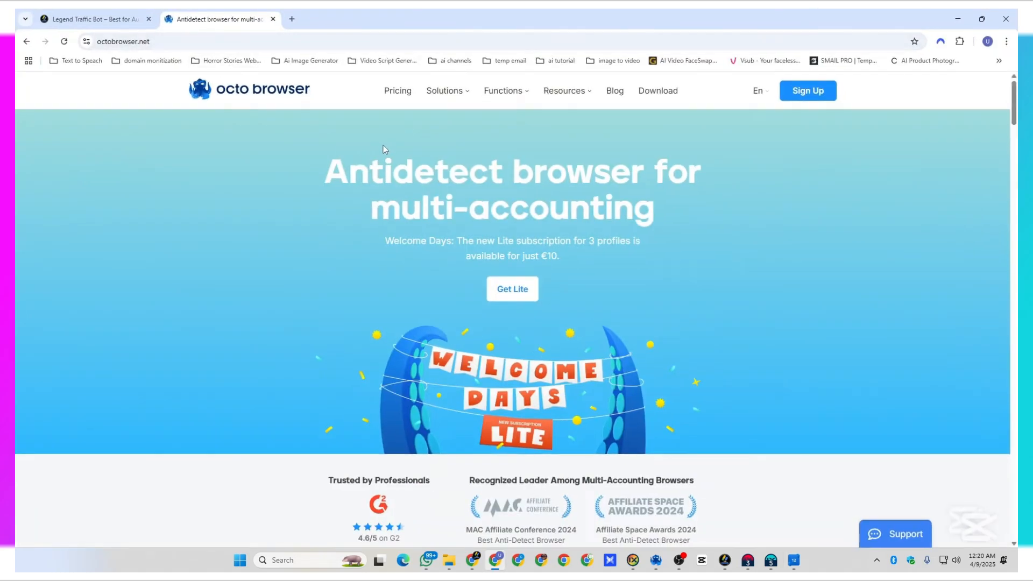
{"action": "left_click", "coordinate": [399, 91]}
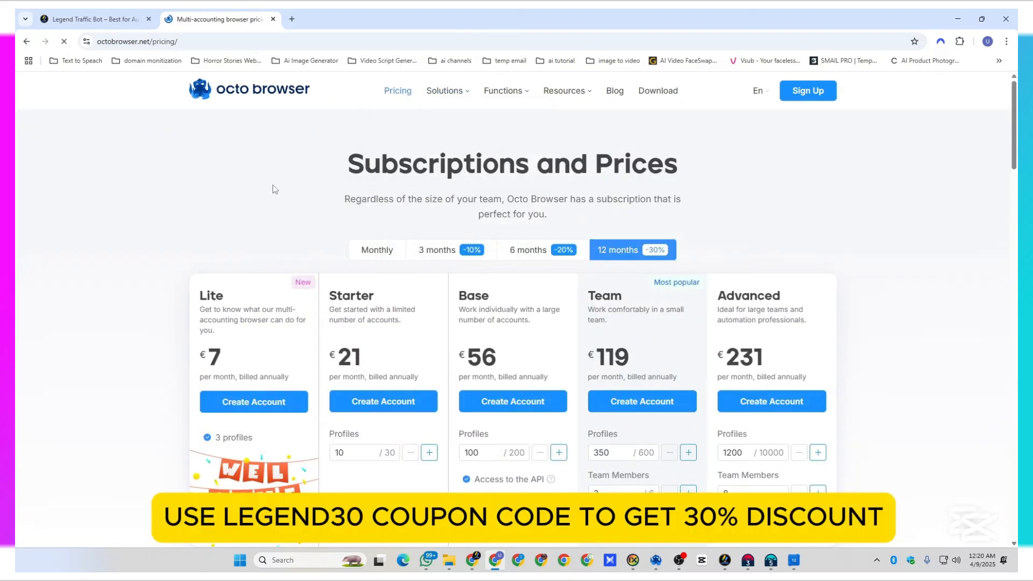
{"action": "scroll", "coordinate": [97, 230], "scroll_direction": "down", "scroll_amount": 1}
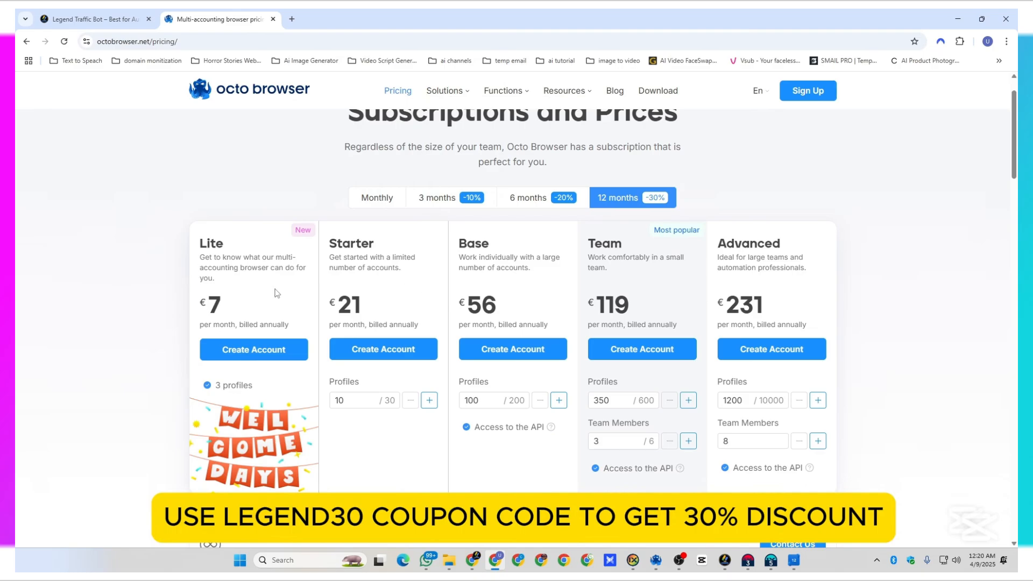
{"action": "left_click", "coordinate": [377, 199]}
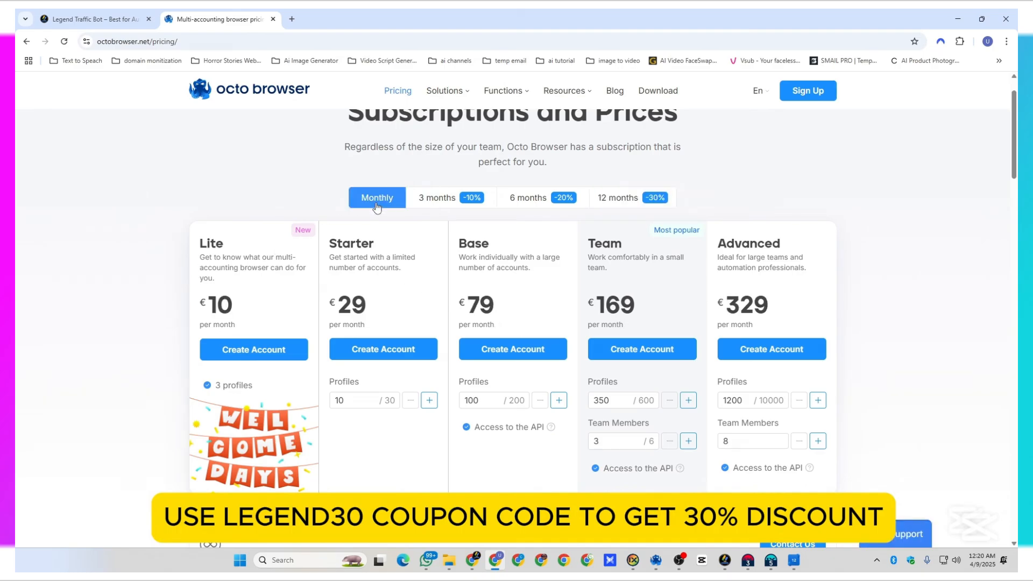
{"action": "left_click_drag", "start_coordinate": [196, 246], "coordinate": [251, 317]}
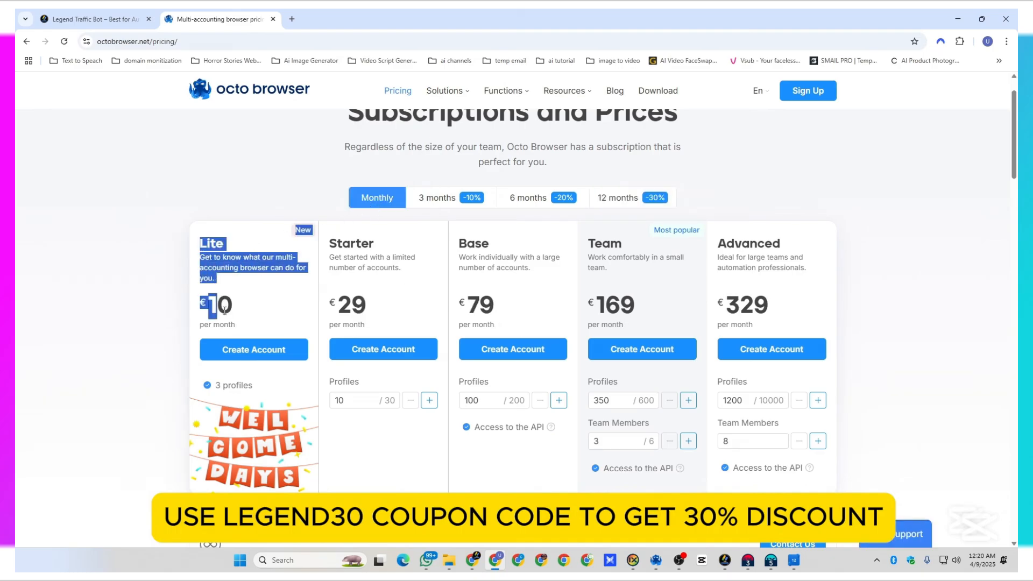
{"action": "left_click", "coordinate": [250, 317]}
{"action": "left_click_drag", "start_coordinate": [216, 385], "coordinate": [253, 383]}
{"action": "left_click", "coordinate": [251, 384]}
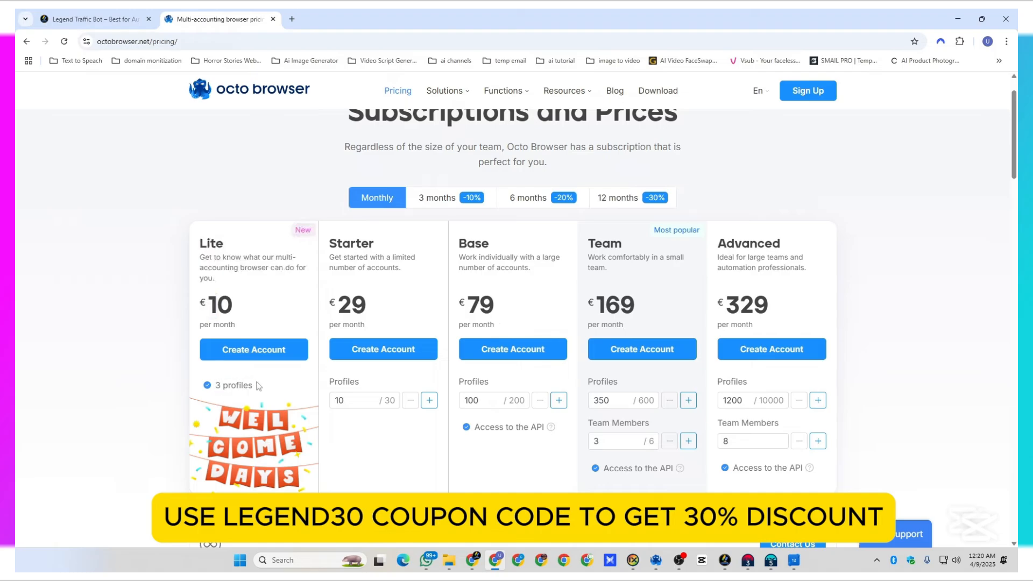